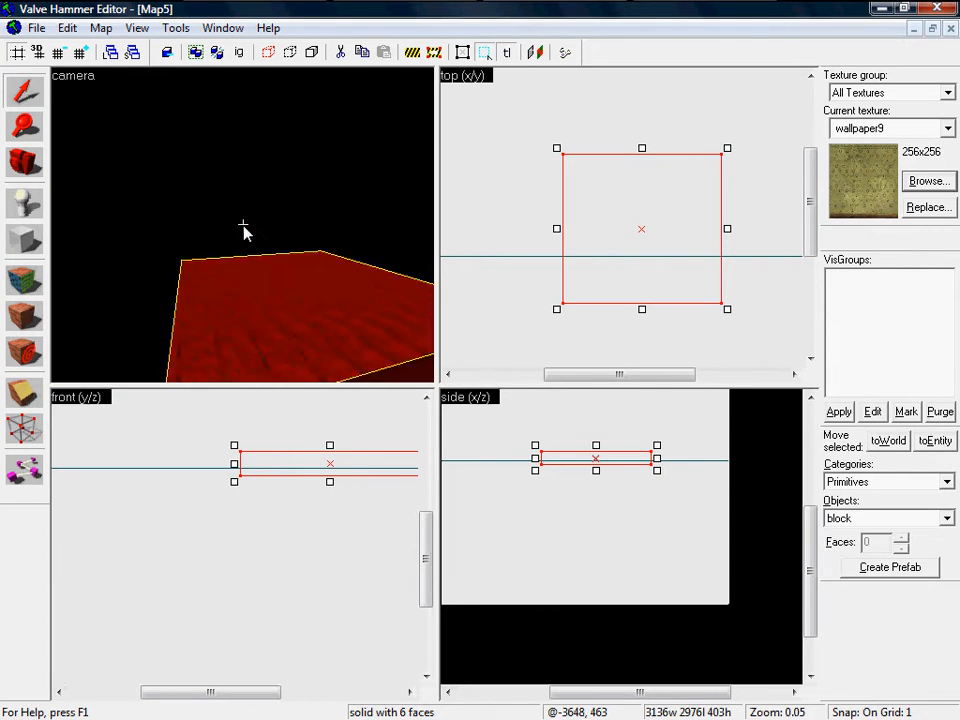
Step: Draw a block outline around the floor slab in the top view and stretch it very tall in the side view
click(33, 248)
scroll(589, 253, down, 2)
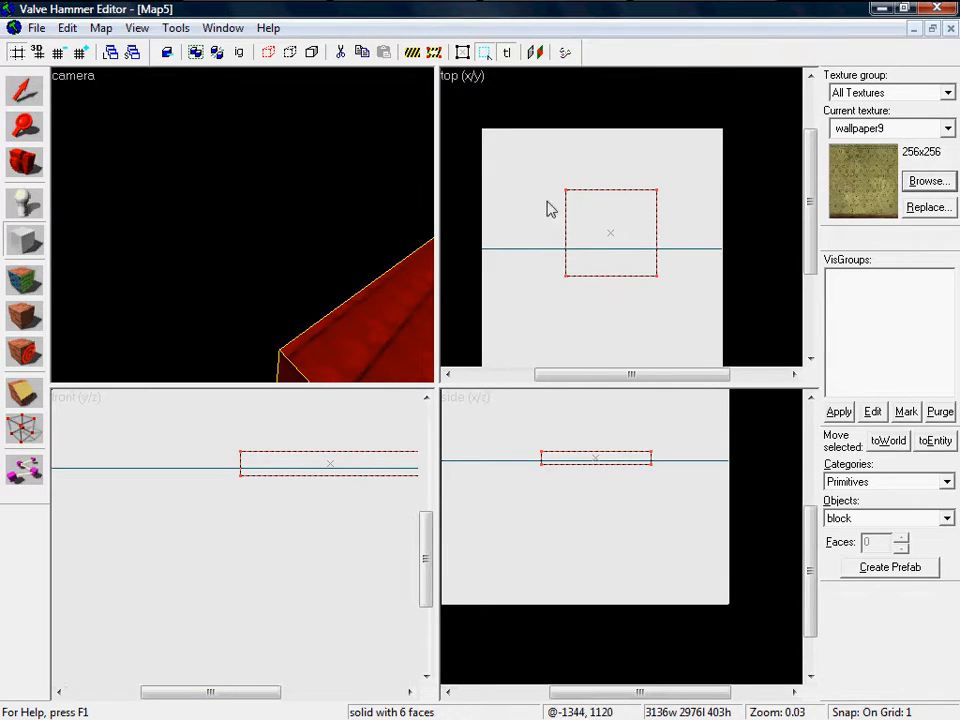
drag(491, 142, 711, 304)
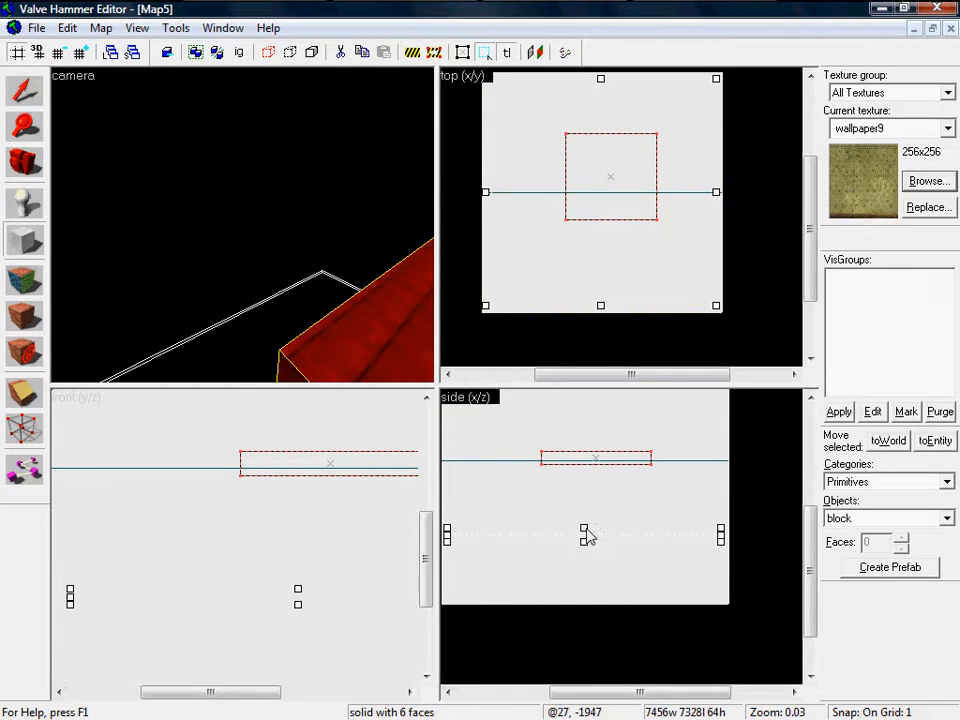
drag(586, 535, 615, 454)
drag(587, 634, 632, 584)
key(z)
key(z)
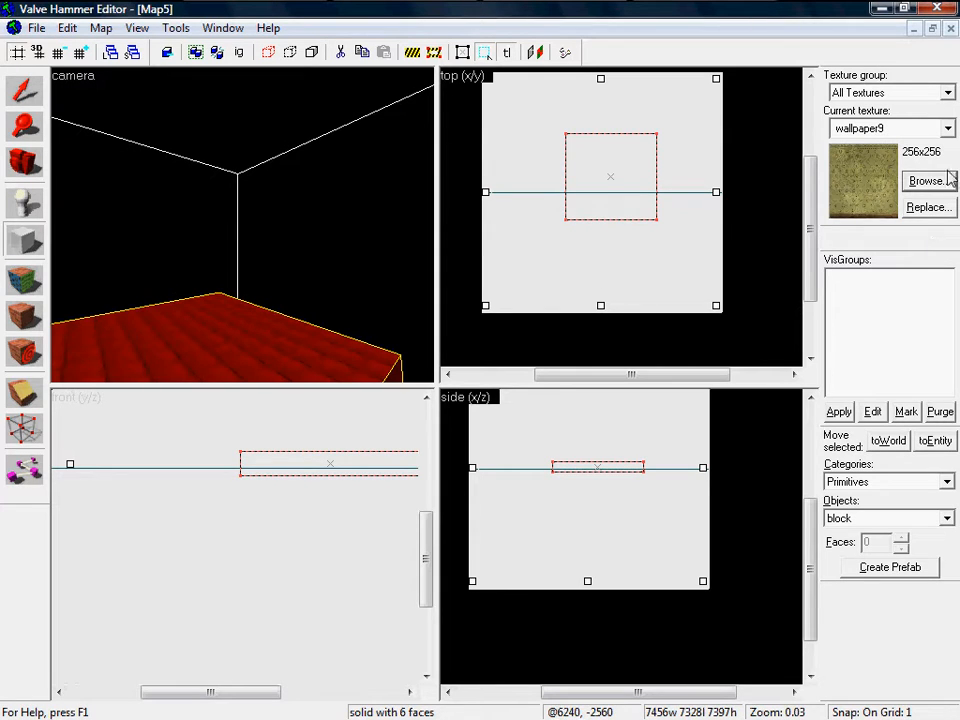
drag(270, 268, 244, 229)
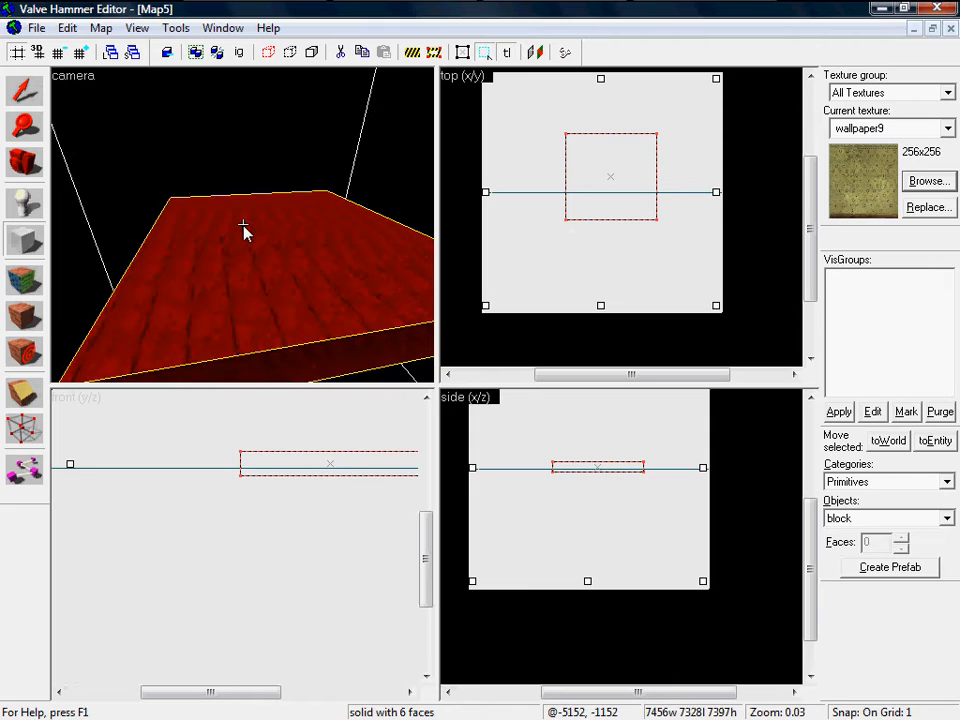
Step: Filter the texture browser for 'sky' and pick the 16x16 sky texture
click(929, 182)
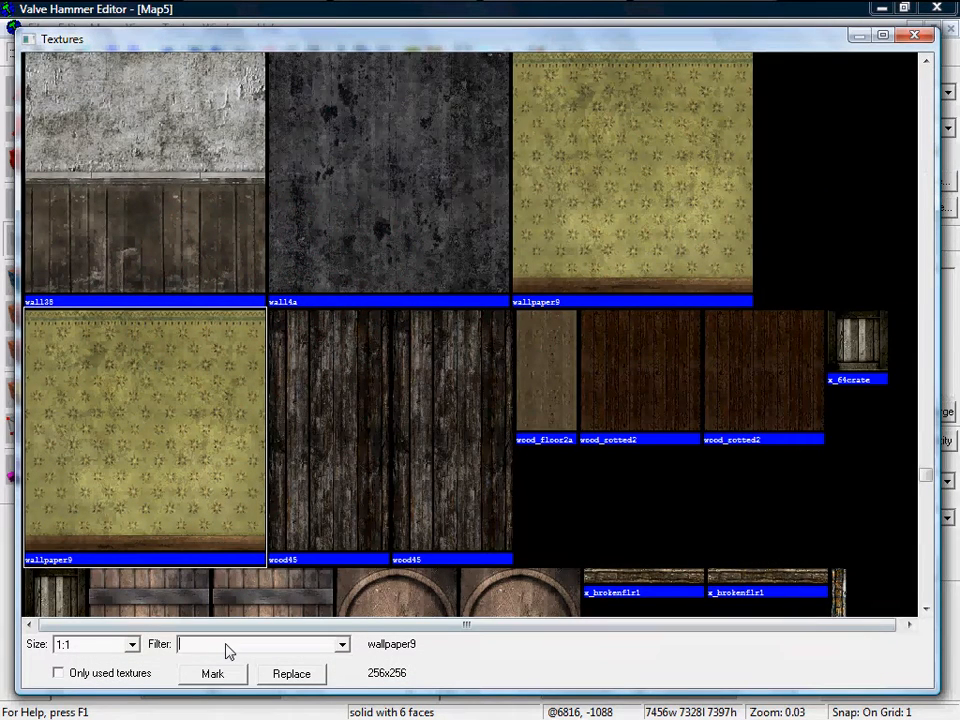
text(sky)
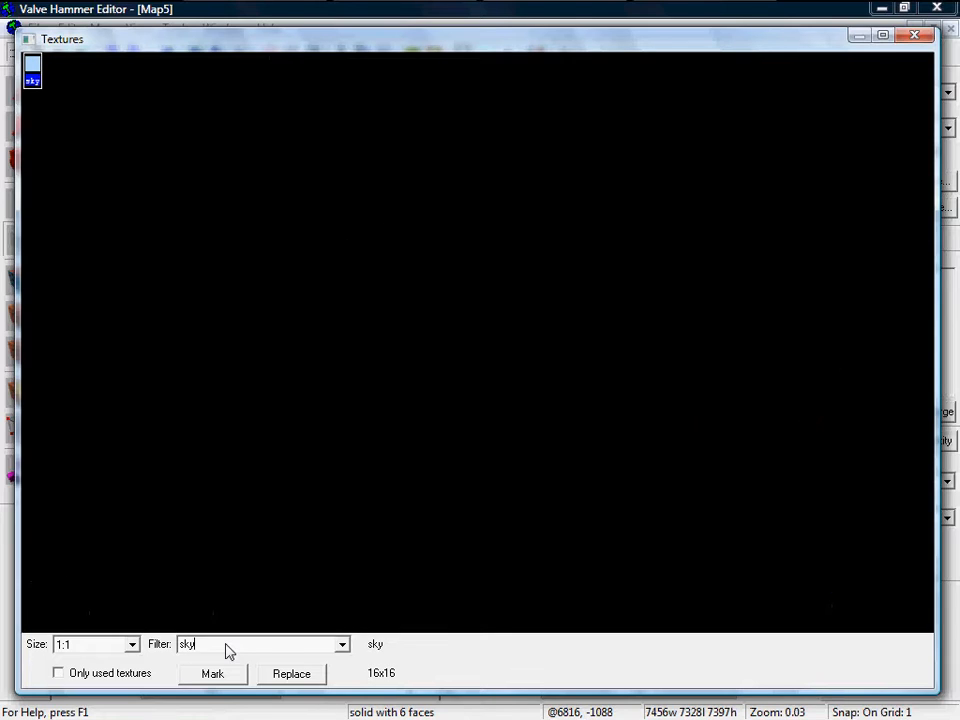
double_click(33, 72)
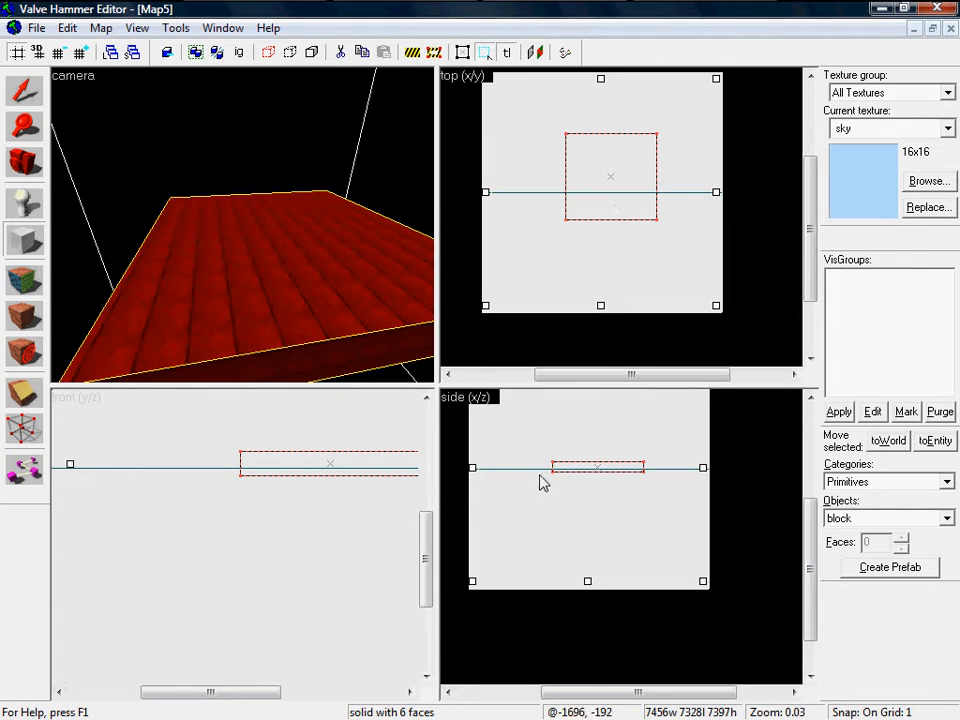
Step: Create the sky-textured block from the outline and select it
key(Return)
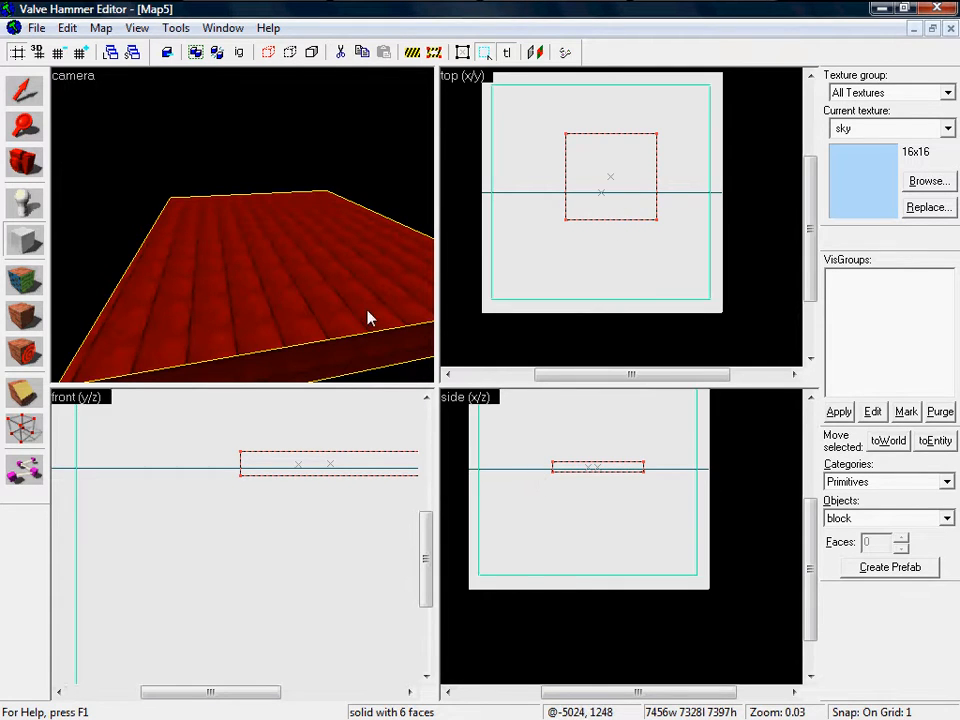
scroll(367, 317, down, 2)
drag(370, 143, 123, 182)
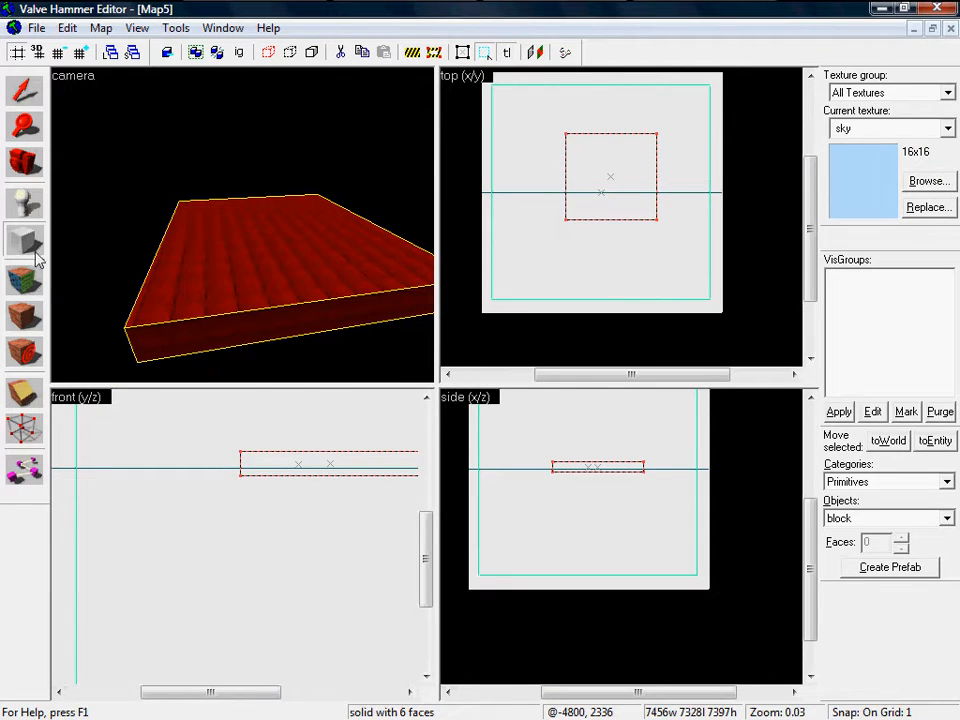
click(33, 90)
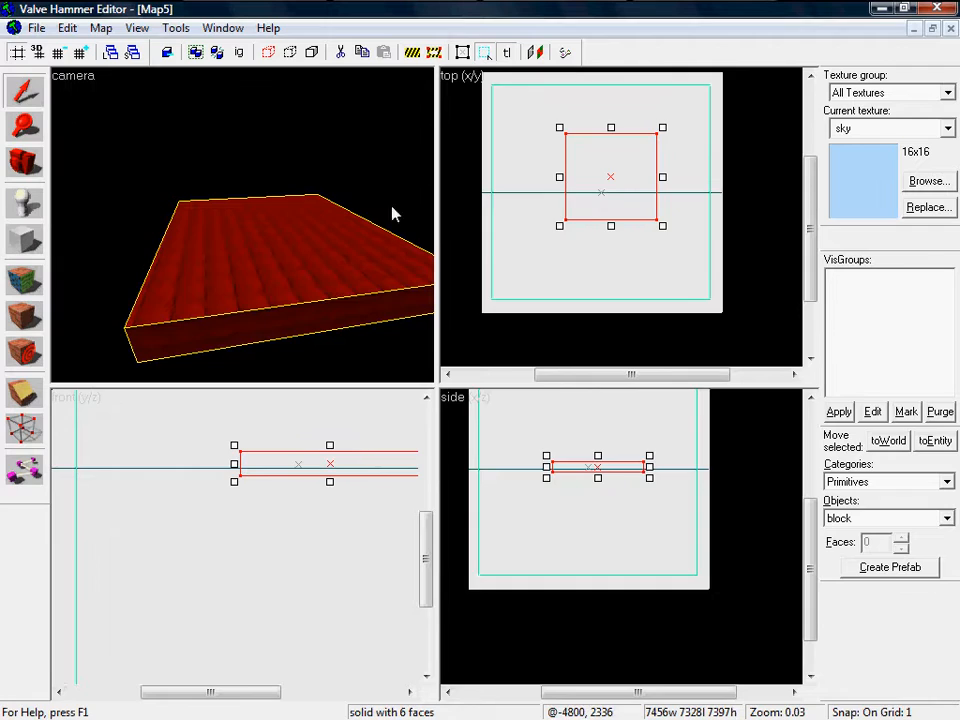
scroll(484, 246, up, 10)
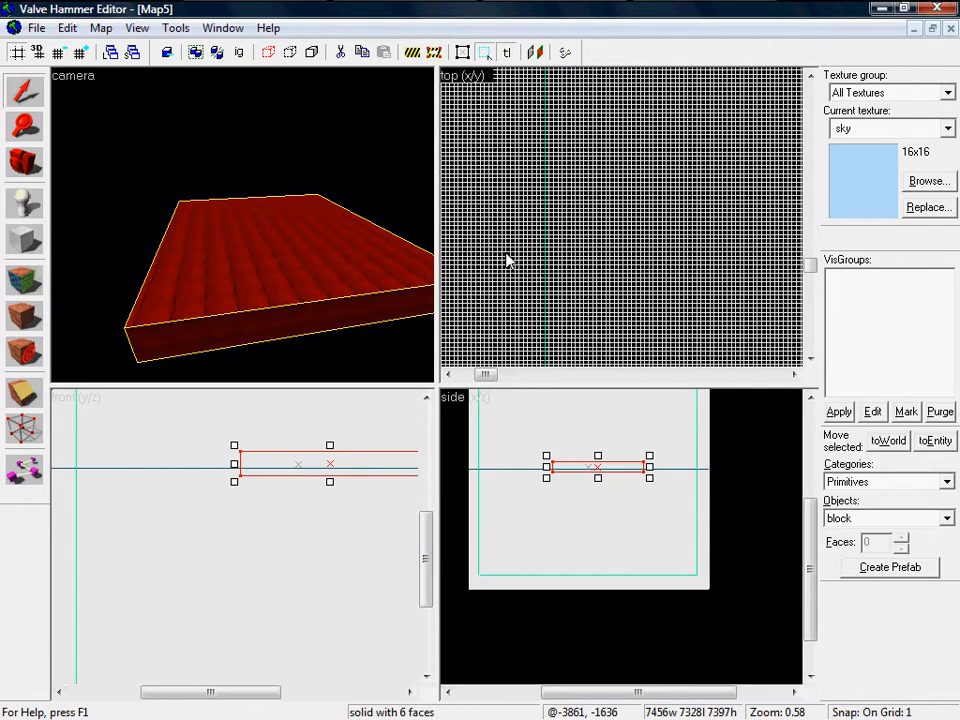
click(547, 246)
scroll(547, 246, down, 10)
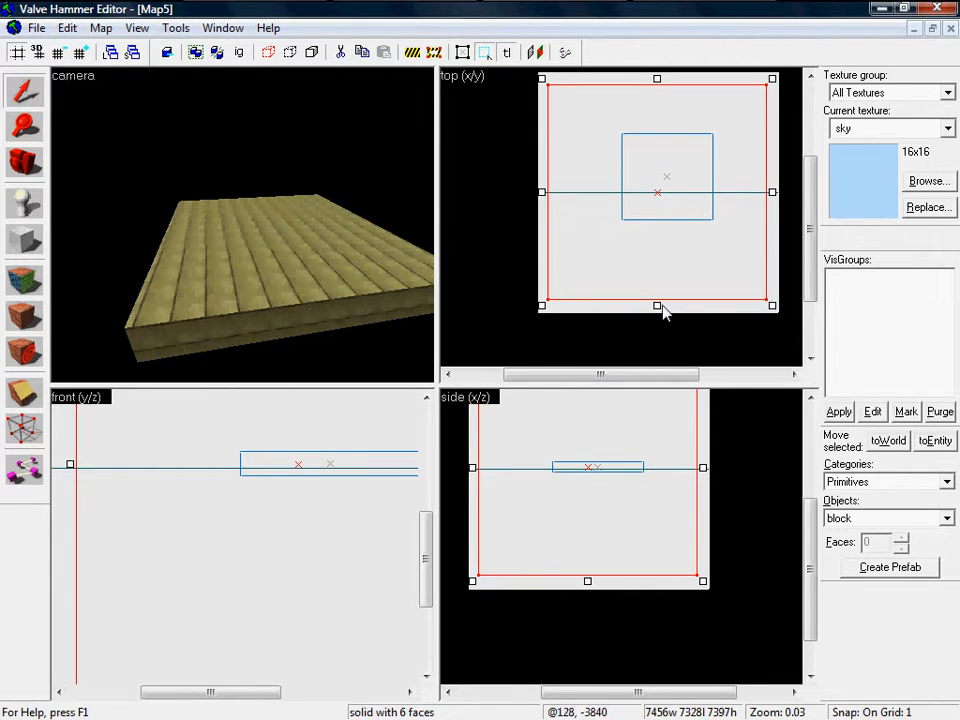
Step: Trim the sky block's sides and height to 5888 by 6496 by 5093 units
drag(658, 308, 645, 267)
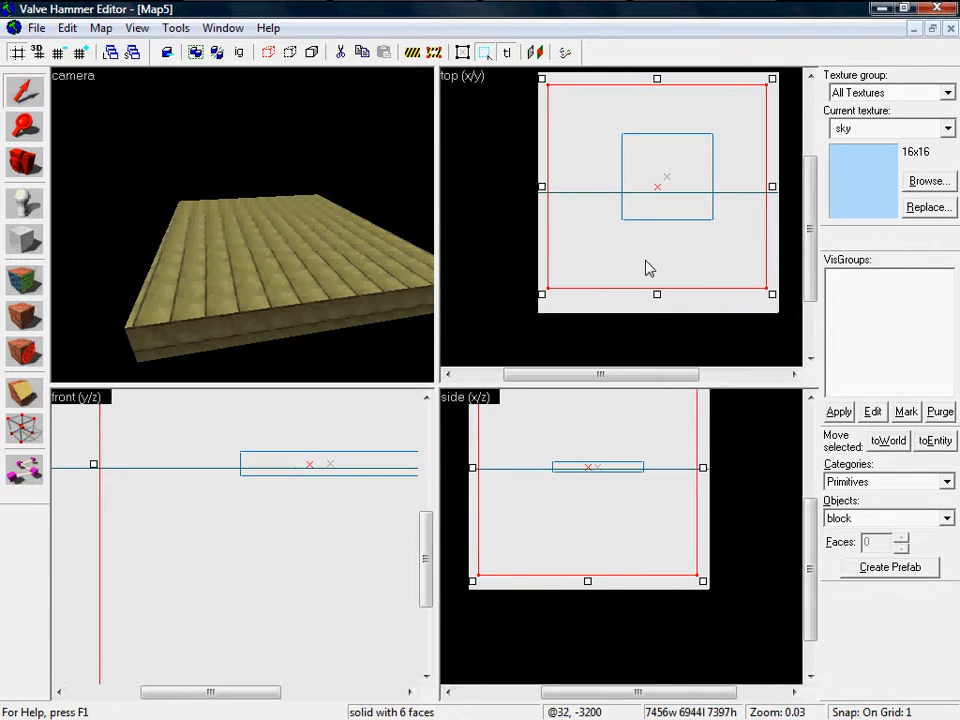
drag(540, 192, 569, 189)
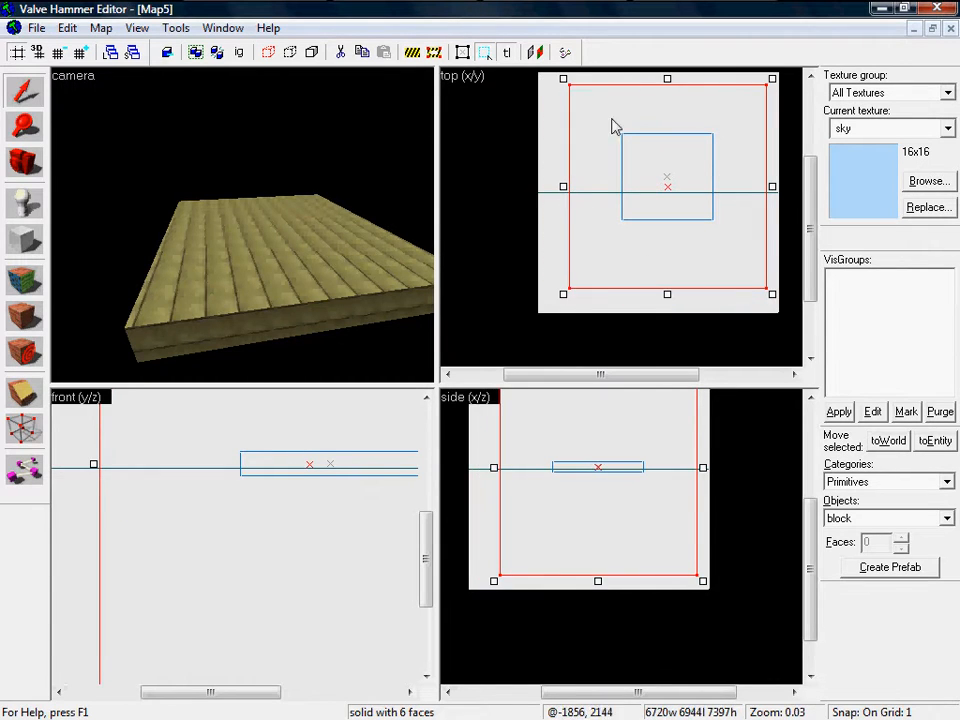
drag(667, 79, 667, 92)
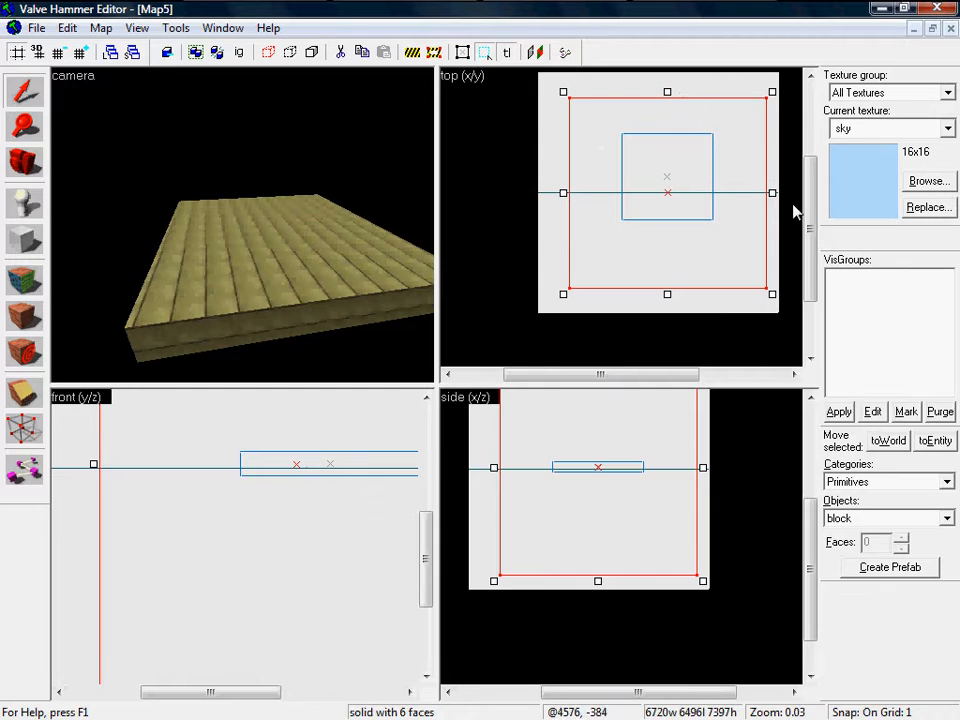
drag(772, 196, 748, 193)
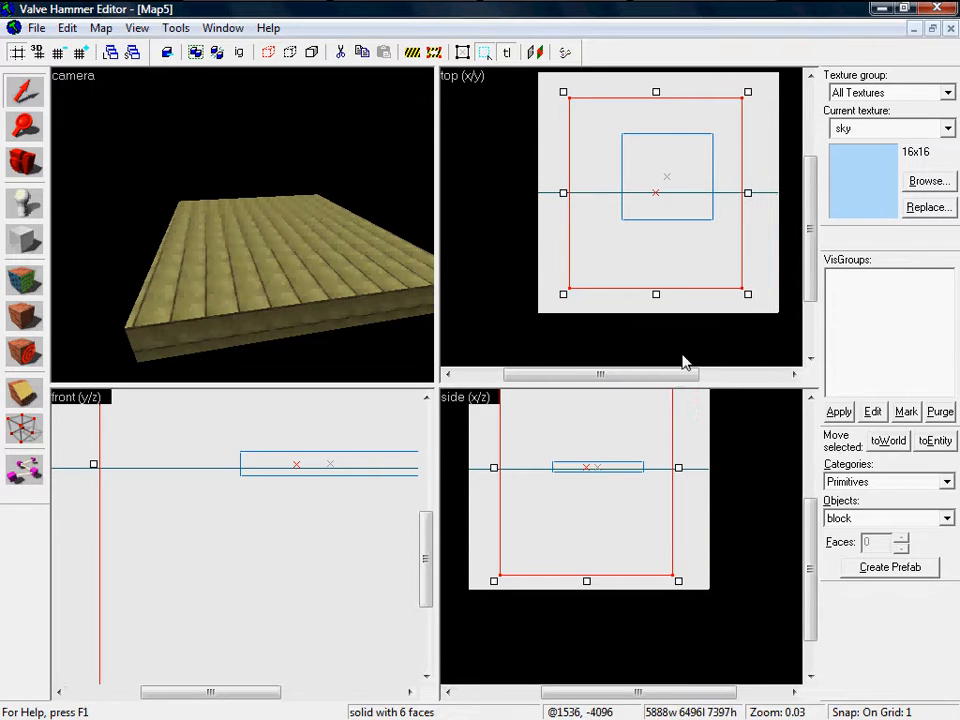
drag(589, 583, 591, 542)
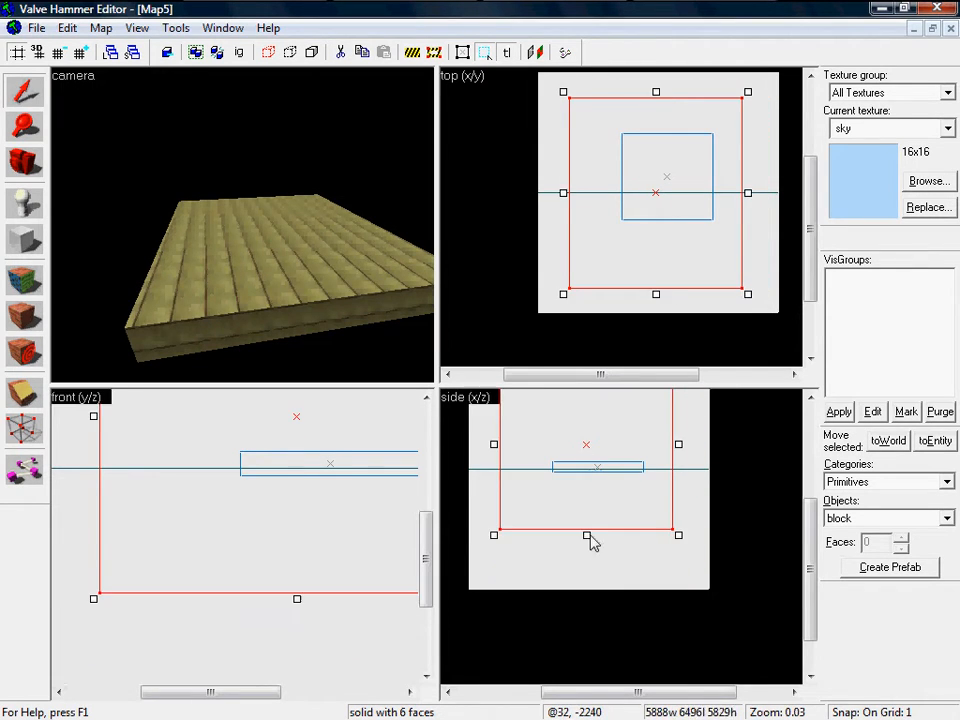
drag(814, 532, 814, 500)
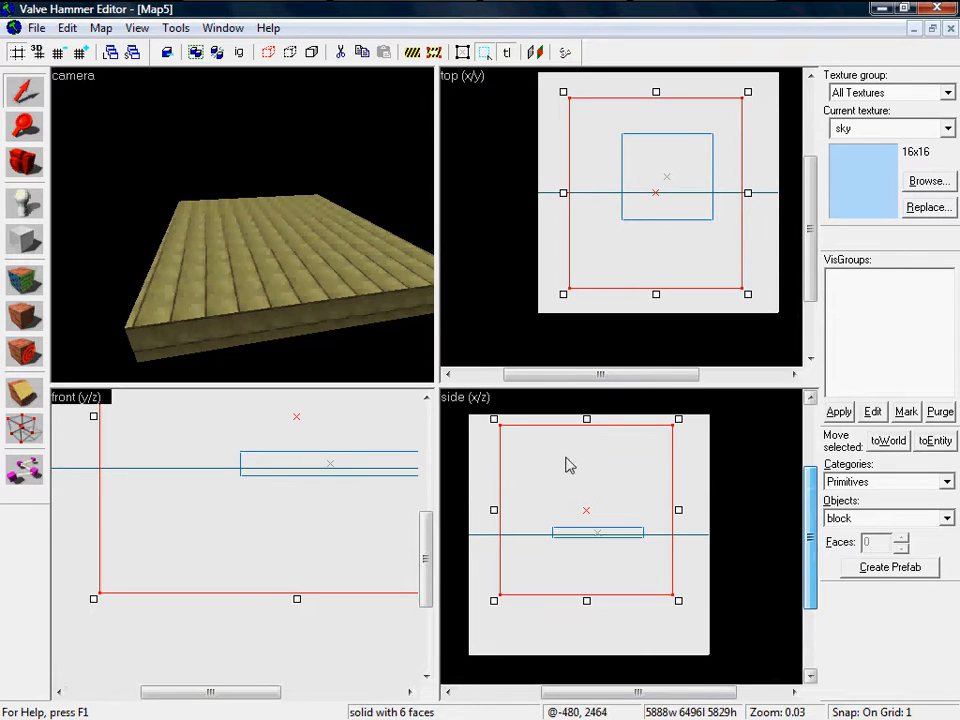
drag(588, 420, 588, 441)
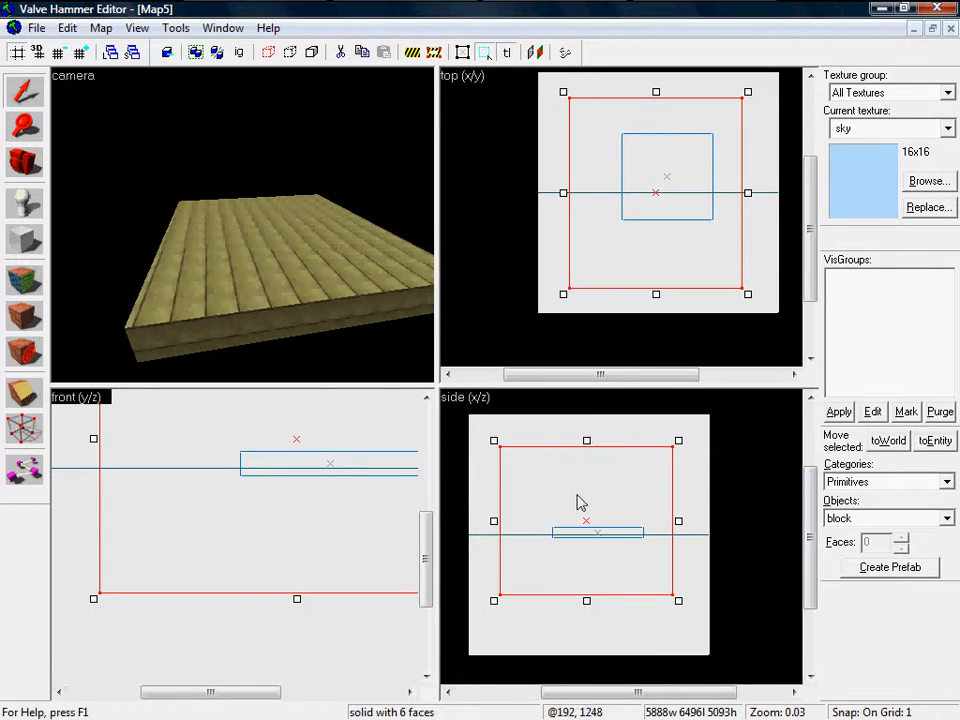
Step: Hollow the sky block with Tools > Make Hollow at 32-unit wall thickness
click(177, 28)
click(203, 70)
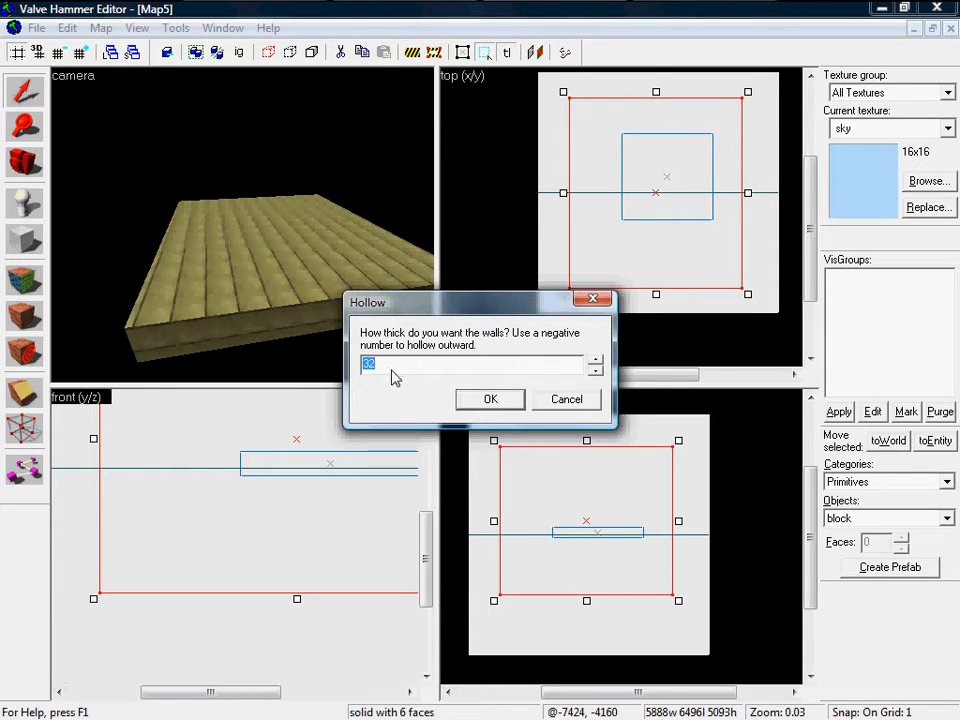
click(491, 399)
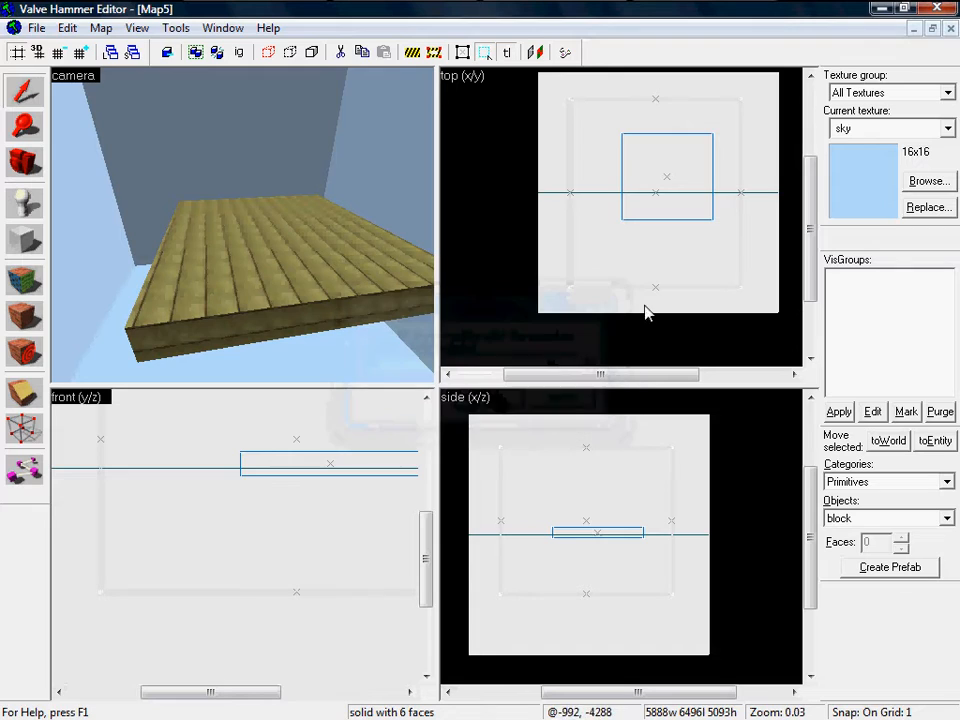
scroll(642, 312, up, 1)
scroll(626, 189, up, 8)
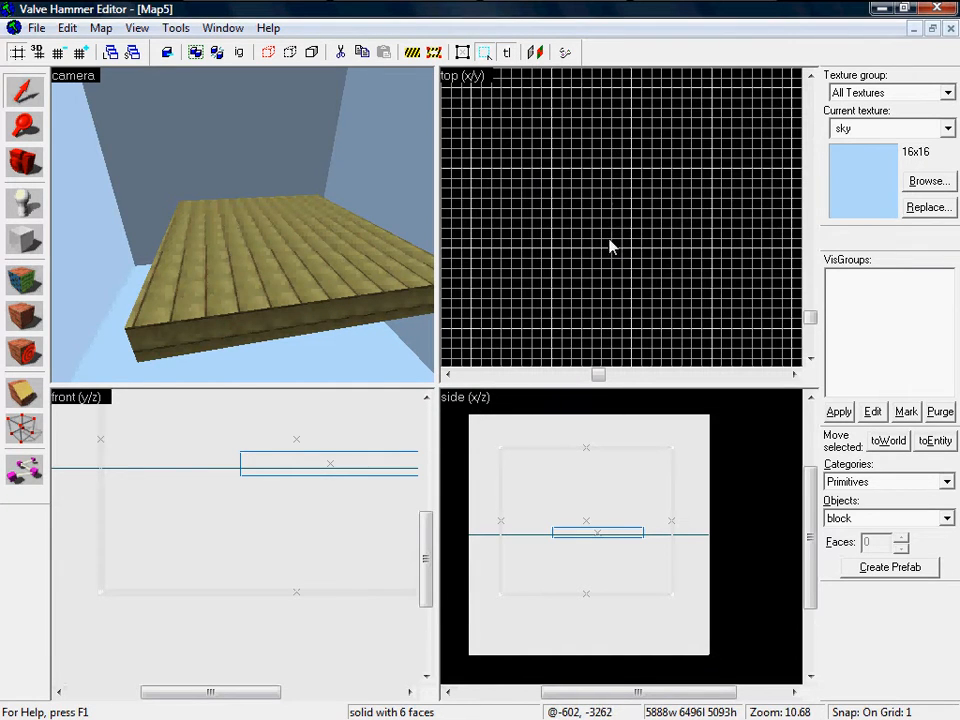
Step: Group the six hollowed wall brushes and inspect the room with free-look
click(150, 161)
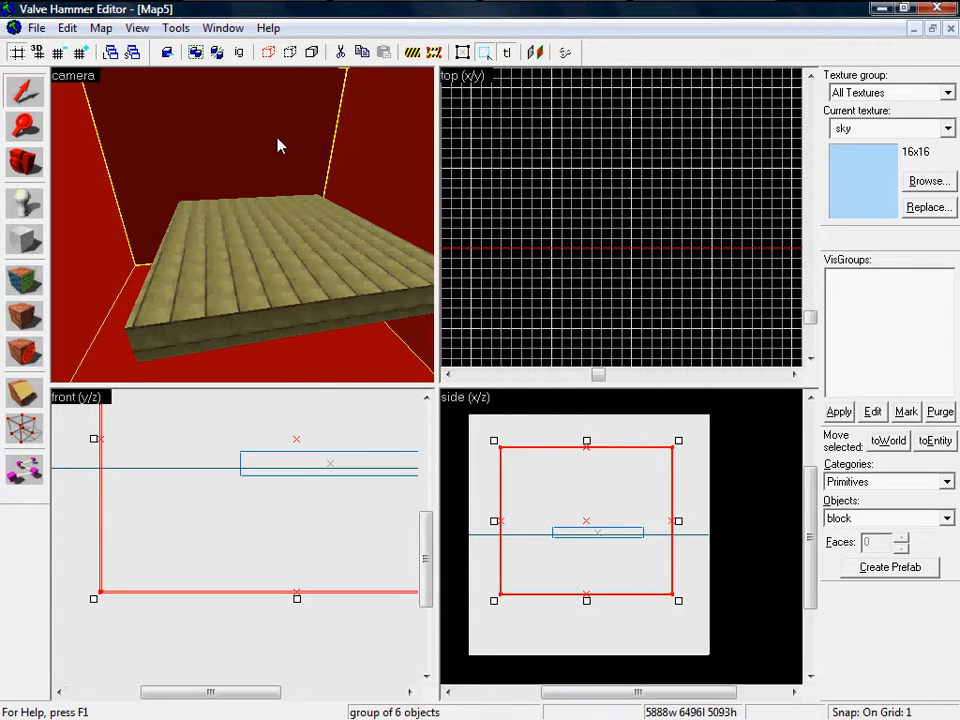
key(z)
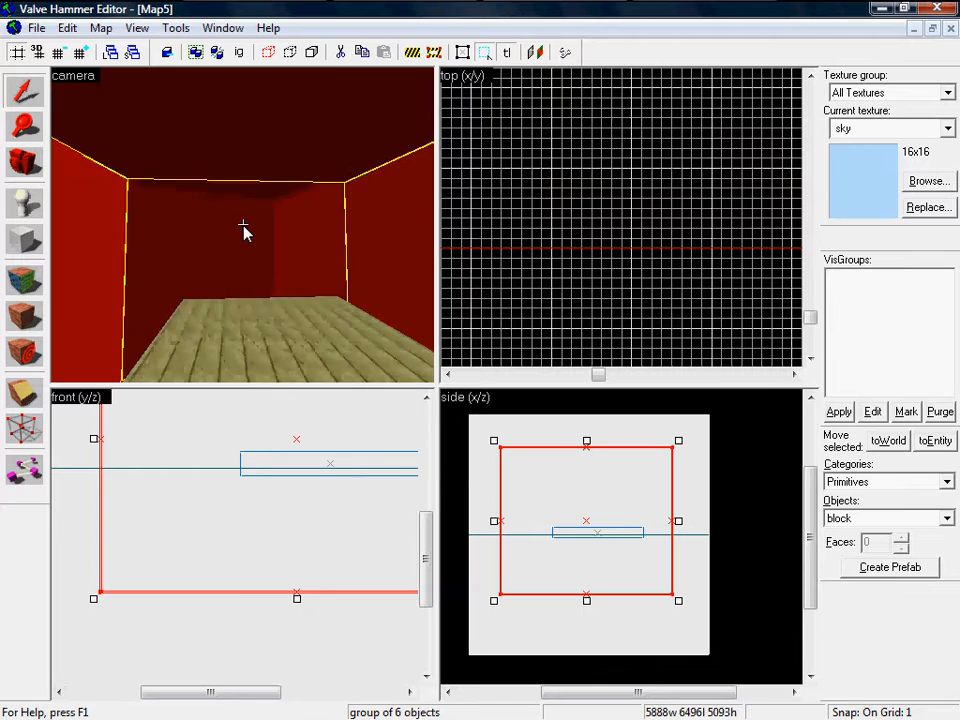
key(z)
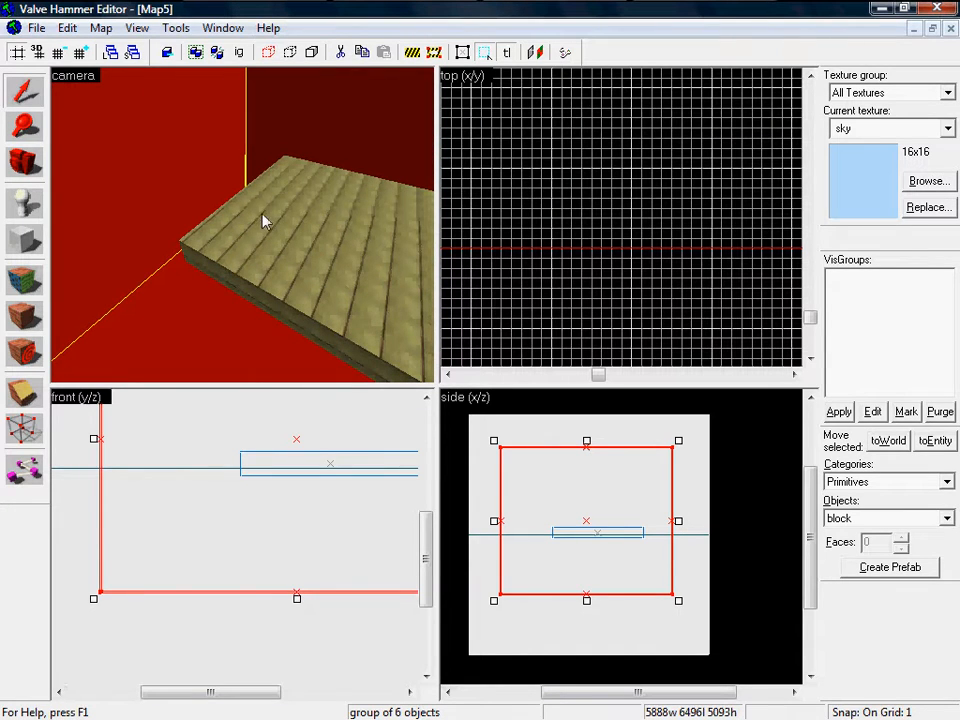
key(z)
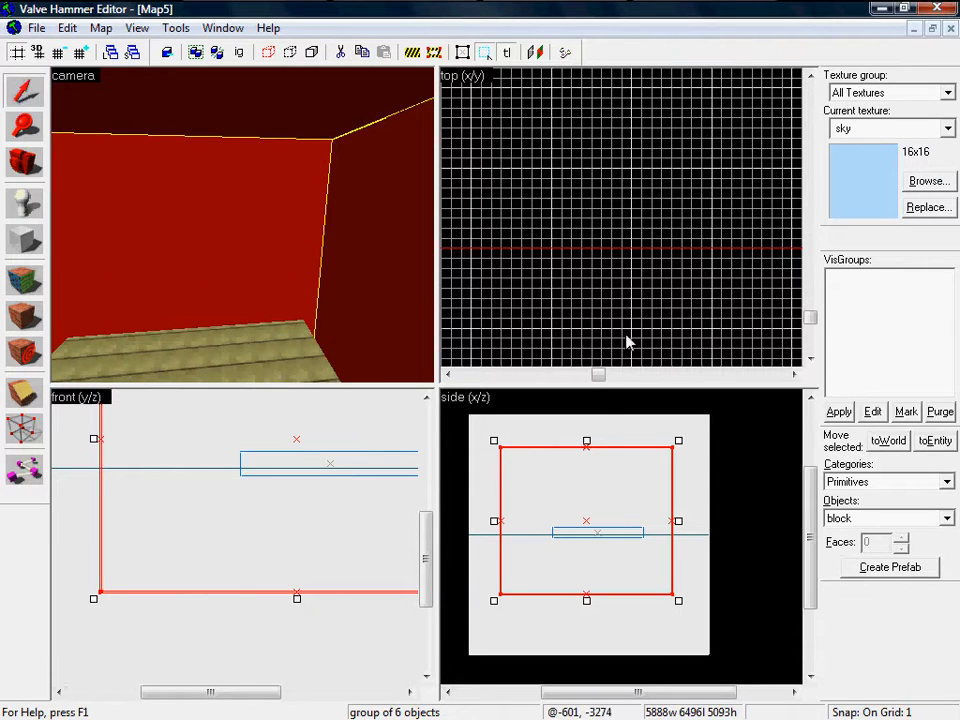
key(z)
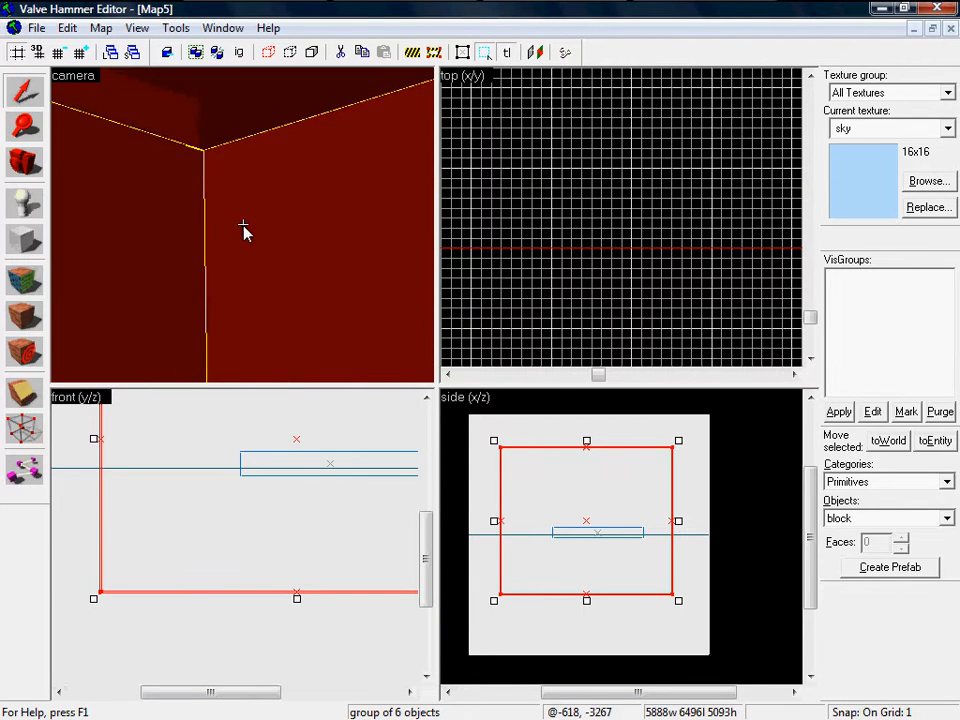
key(z)
key(z)
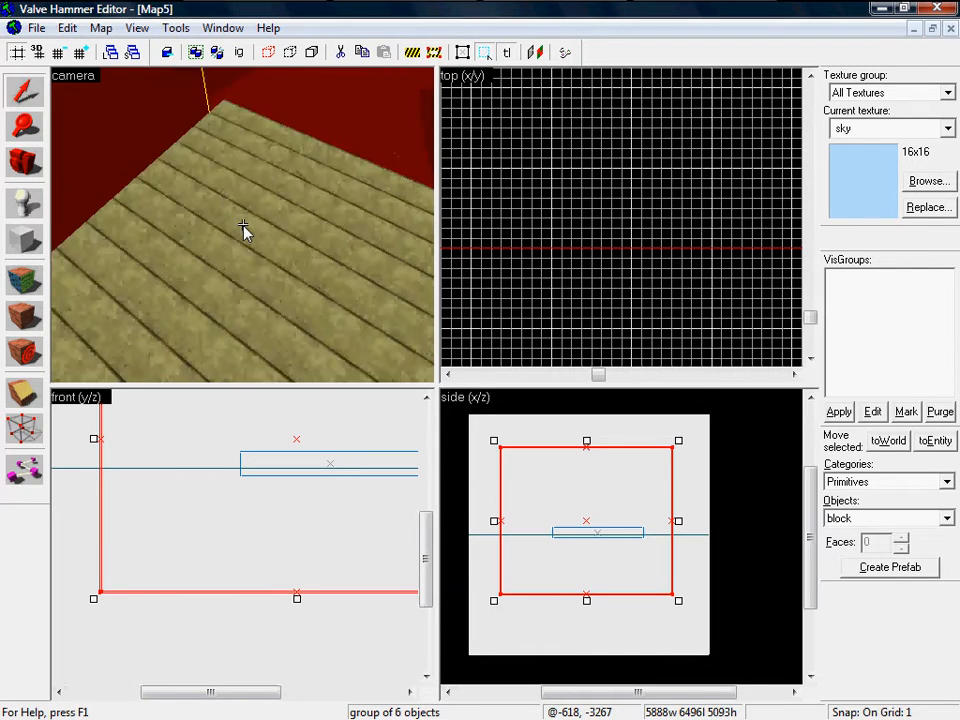
Step: In the Texture Application tool, choose M_grass3_2 as the texture
key(z)
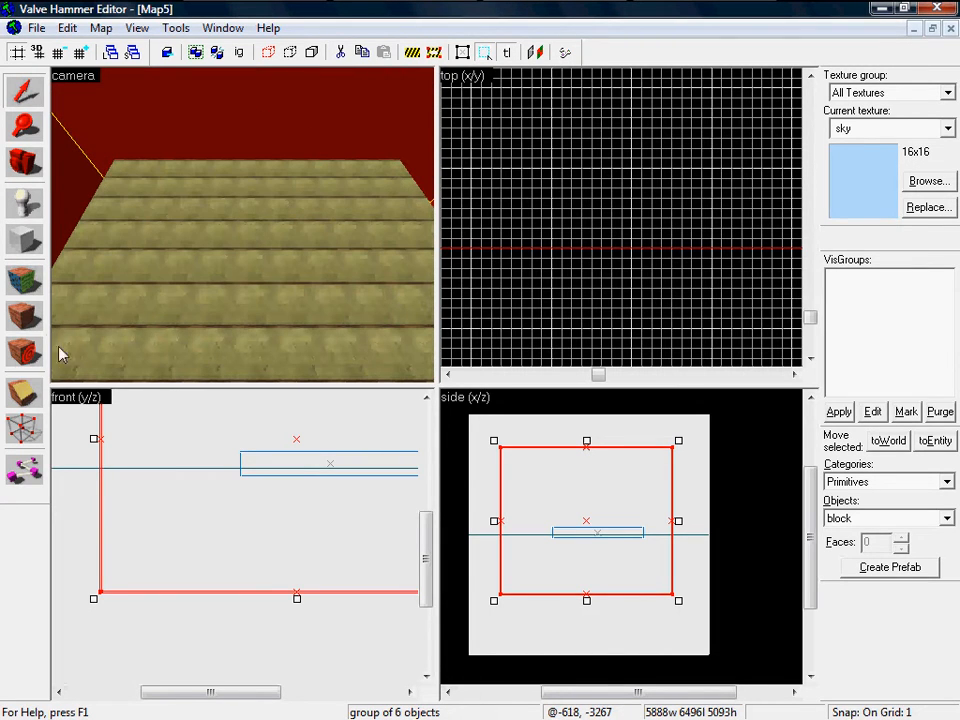
click(23, 280)
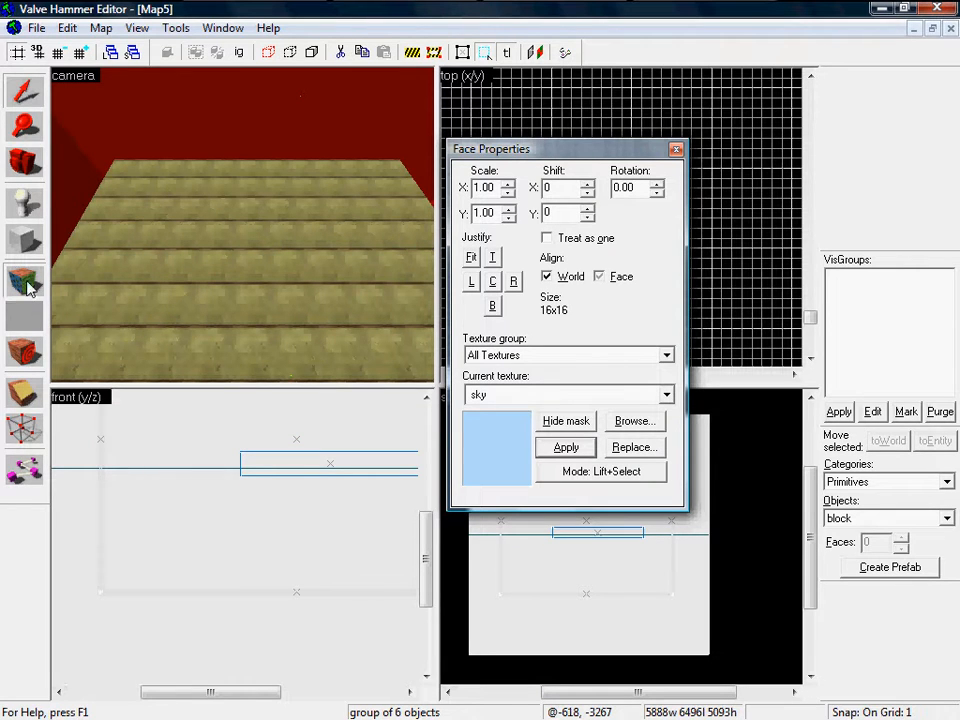
click(631, 422)
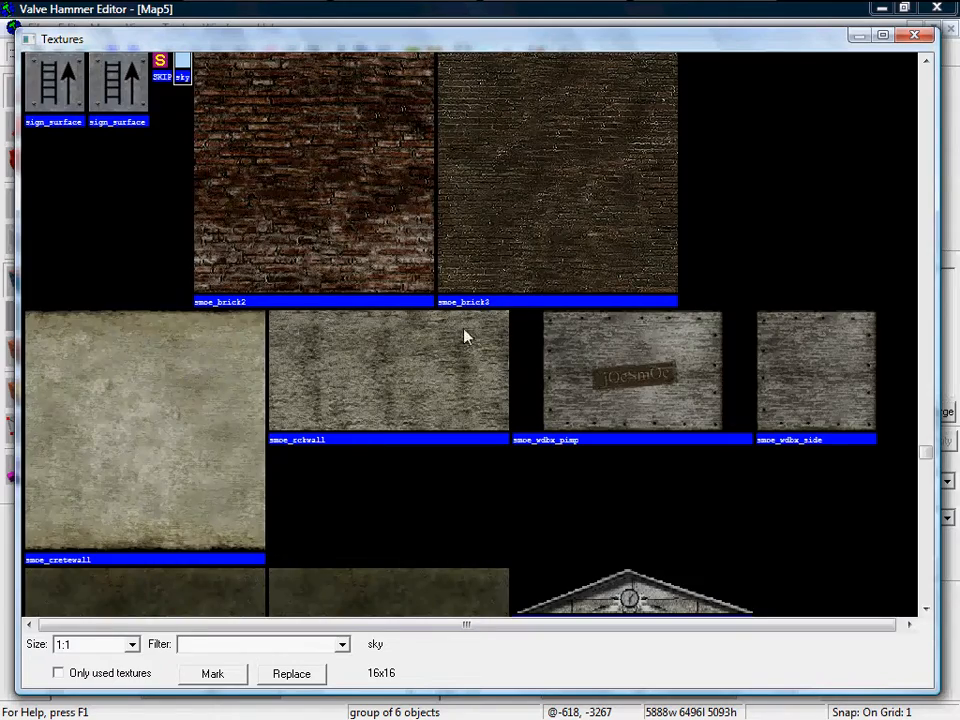
scroll(925, 270, up, 6)
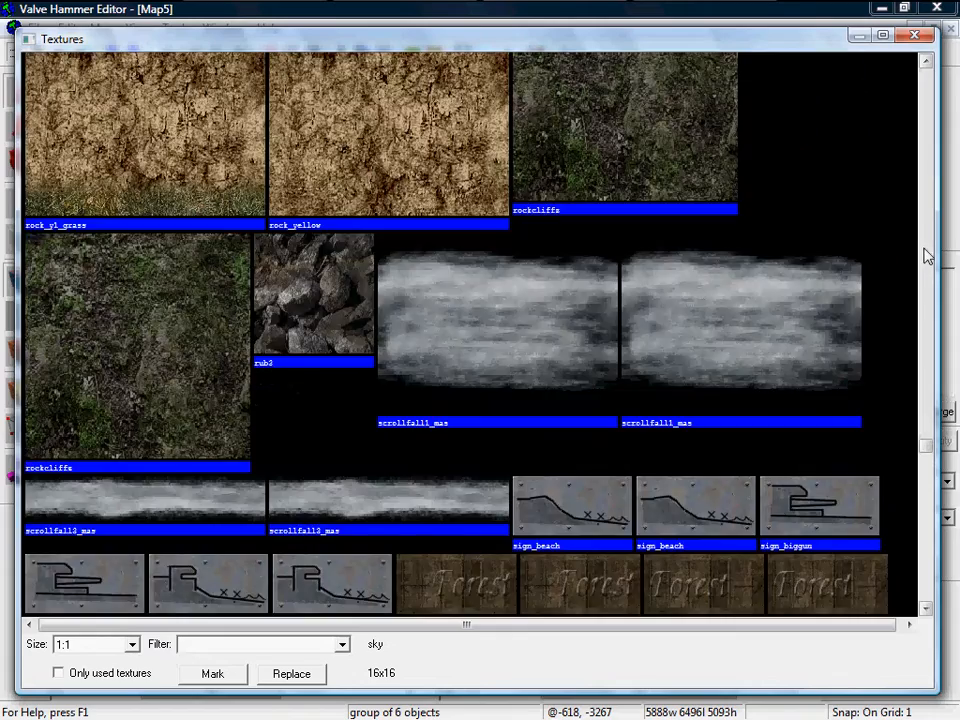
scroll(926, 256, up, 5)
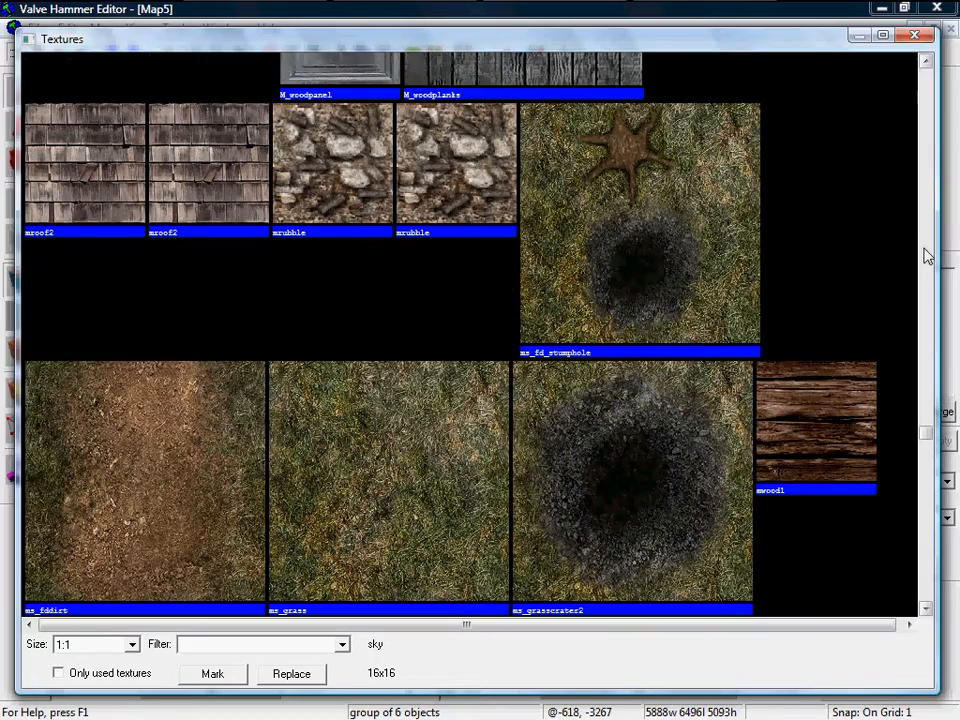
double_click(333, 487)
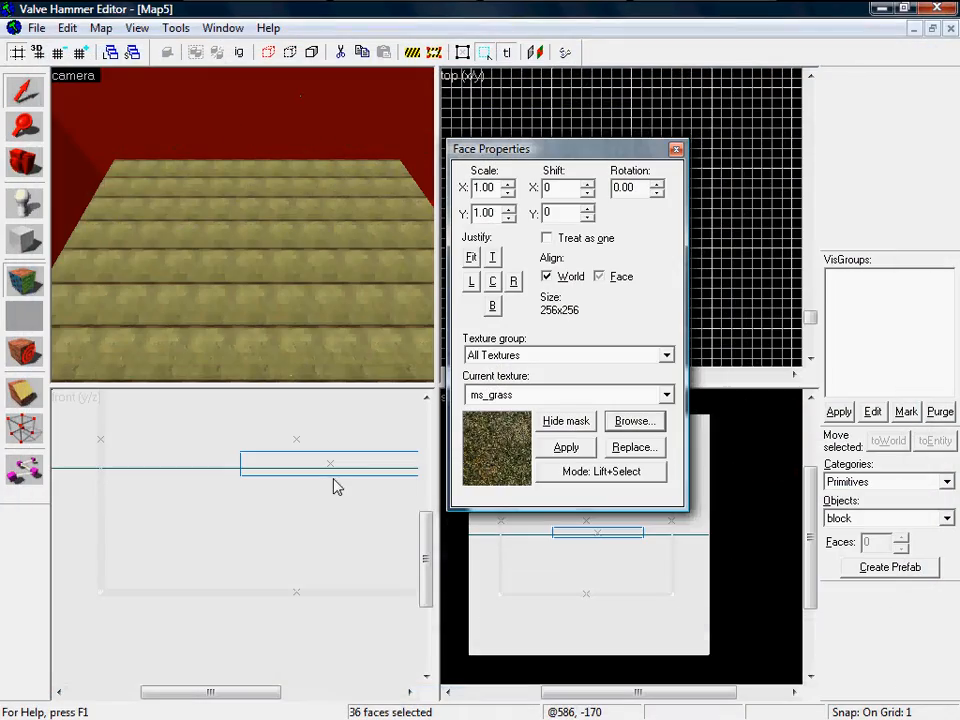
click(638, 424)
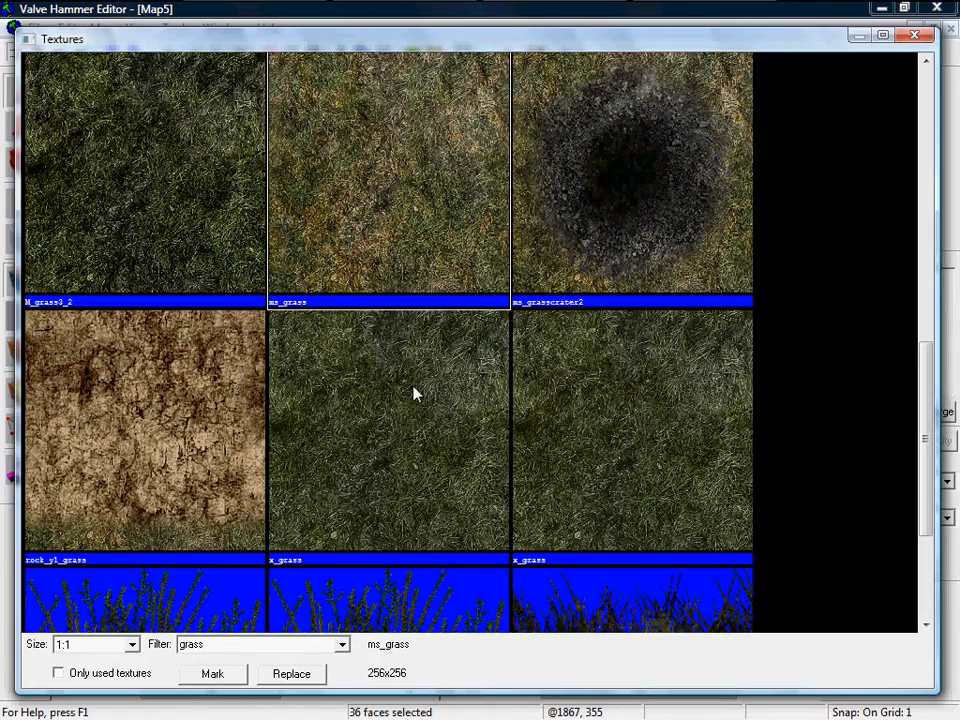
double_click(145, 206)
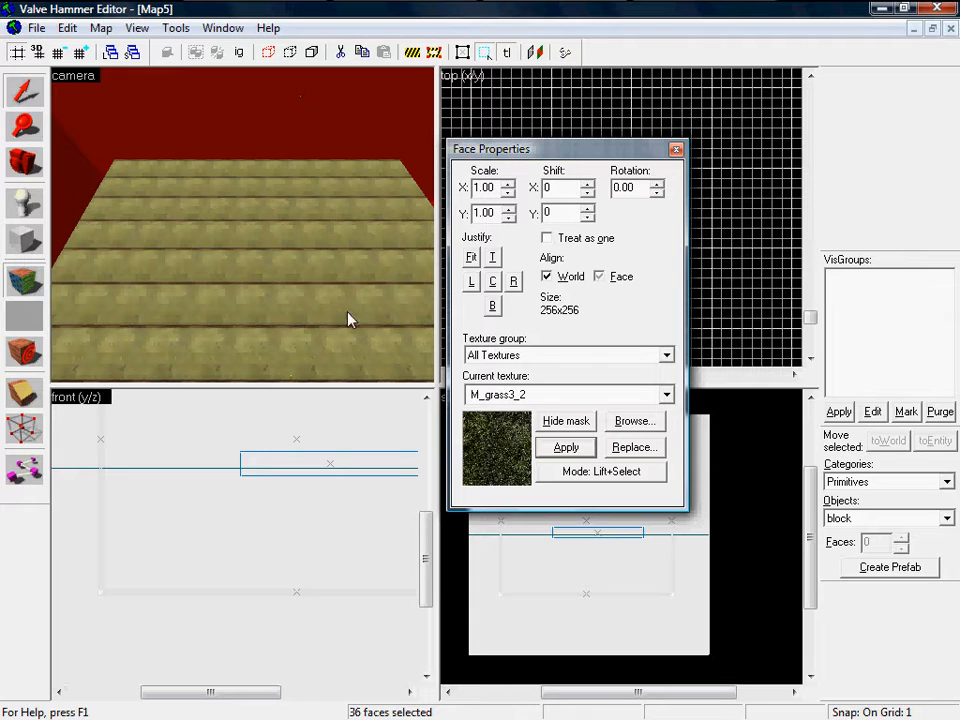
Step: Paint the floor with M_grass3_2 in Apply (all) mode, then restore Lift+Select and close
click(627, 478)
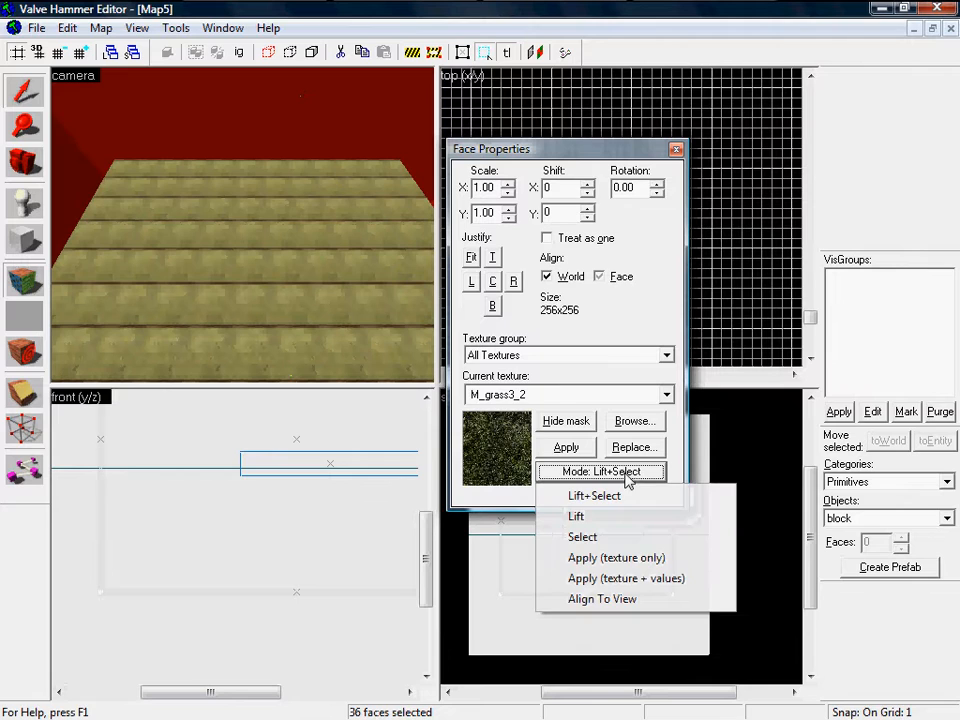
click(640, 579)
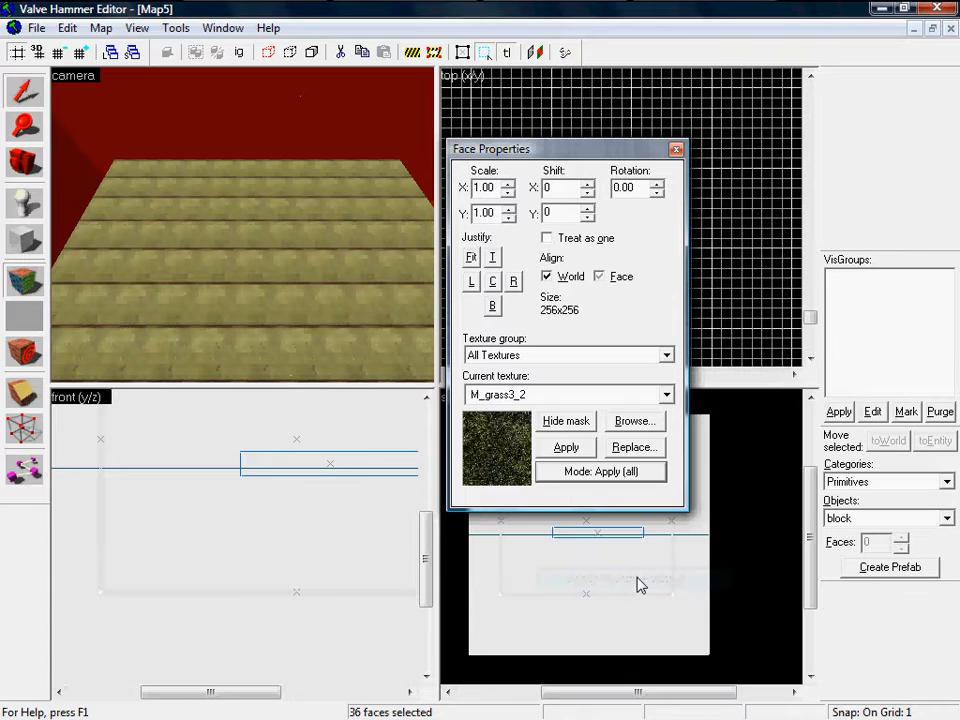
click(315, 274)
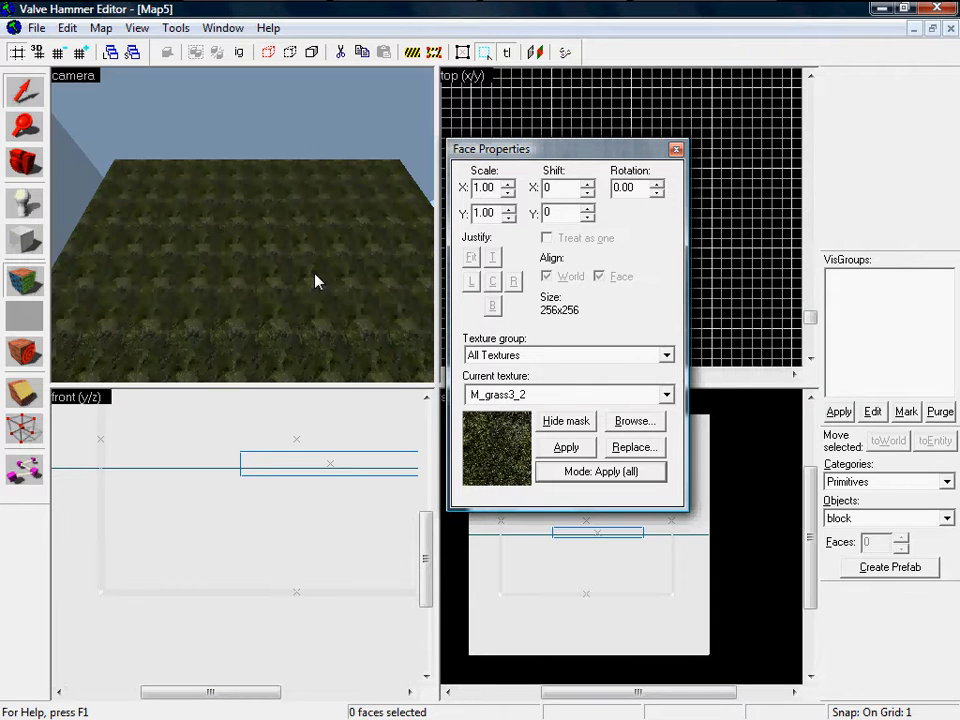
scroll(286, 293, down, 3)
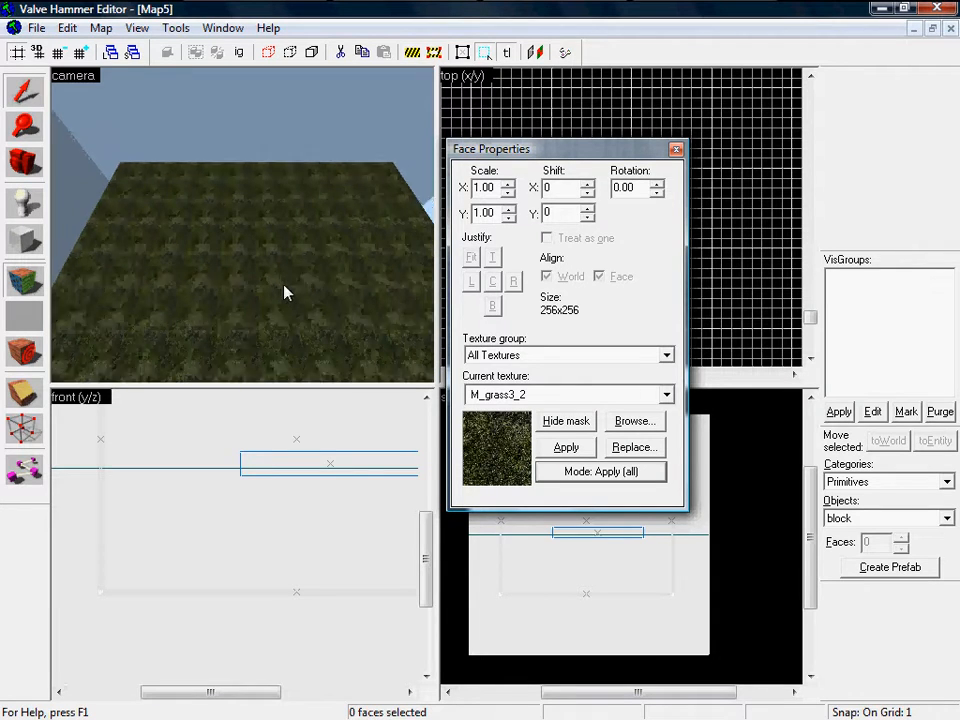
click(593, 480)
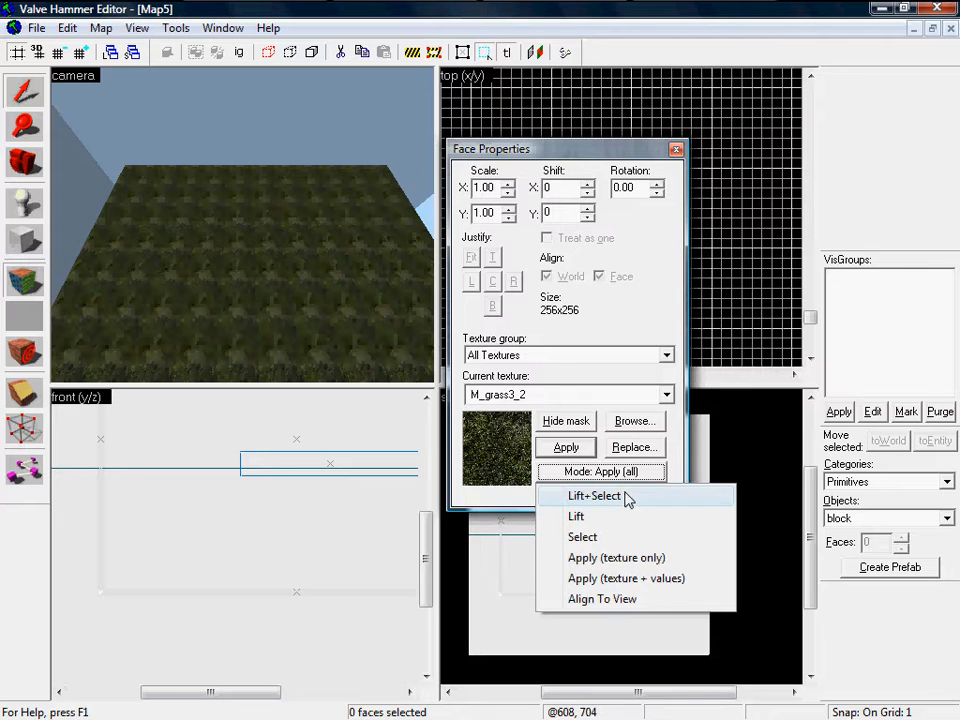
click(626, 497)
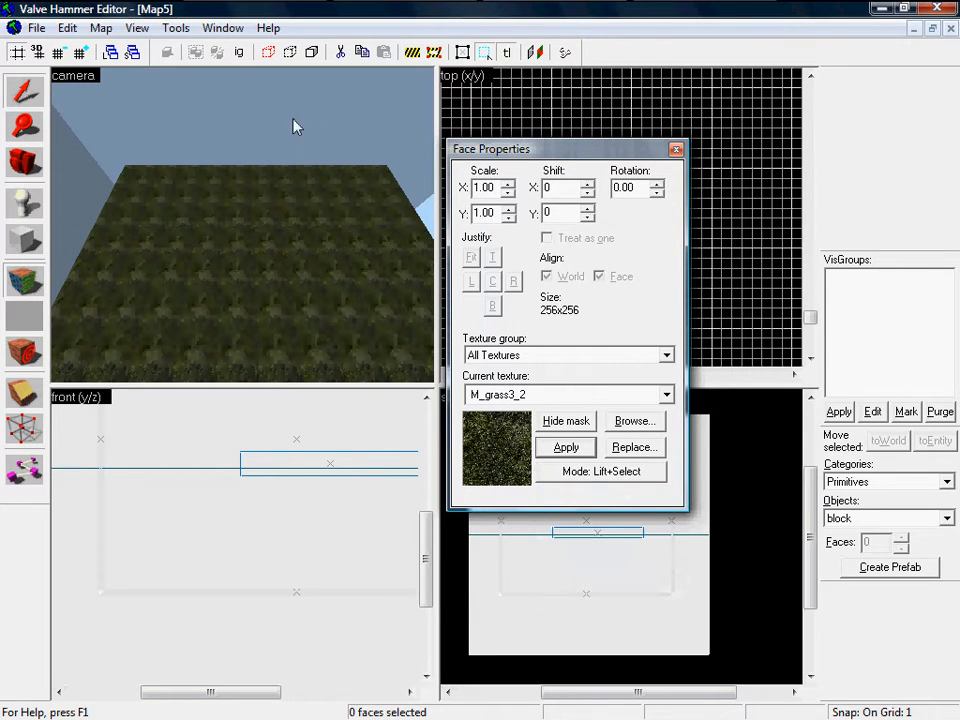
click(676, 151)
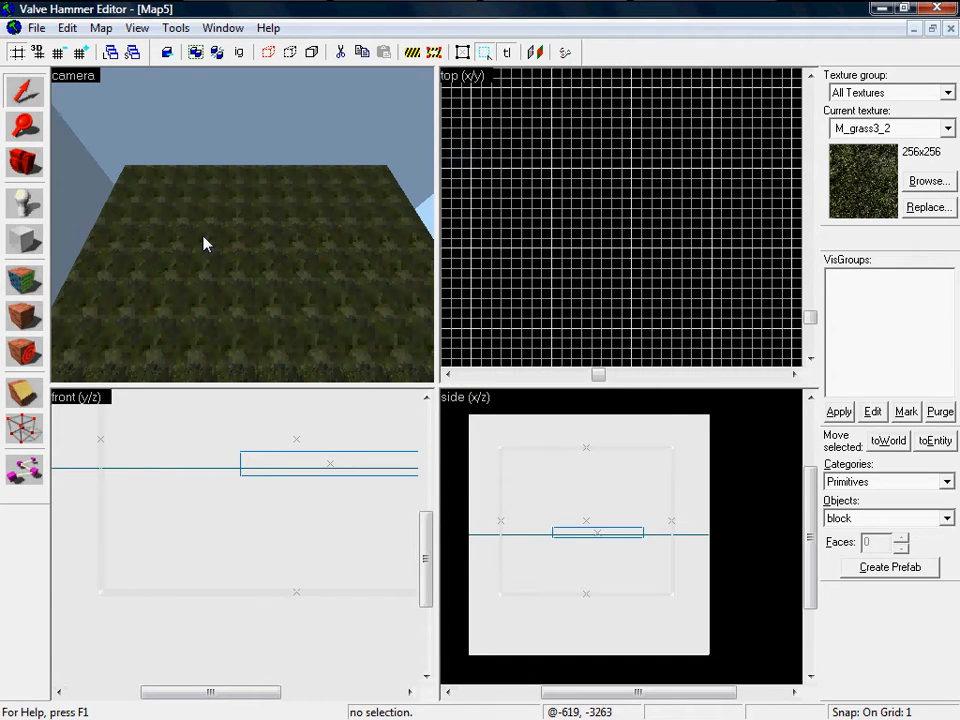
Step: Look around the room, then switch to the Block tool and adjust the top view's zoom
key(z)
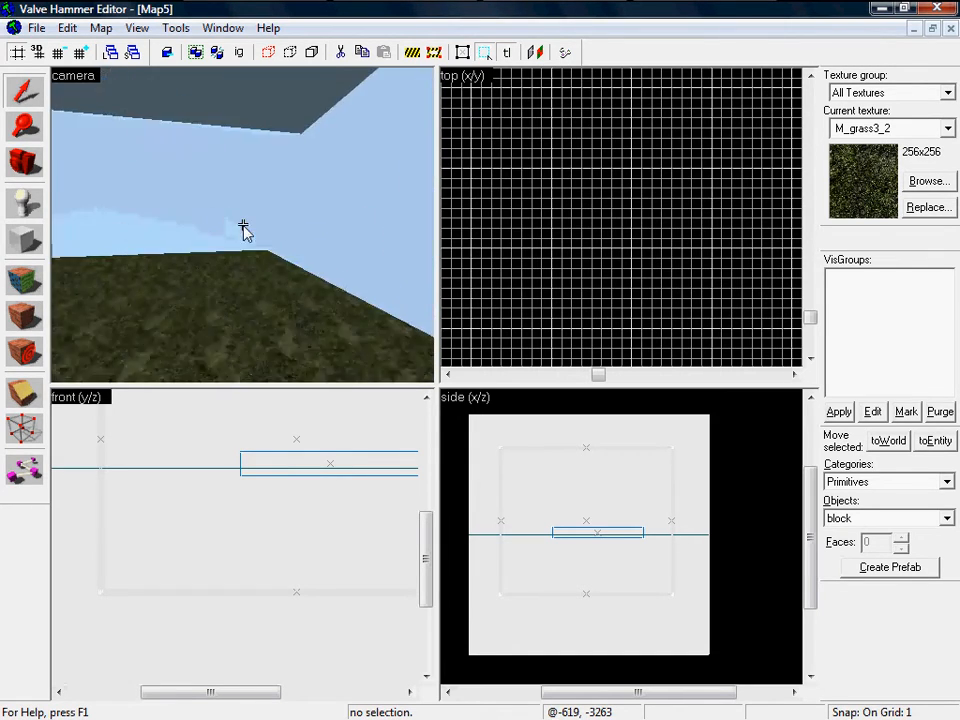
key(z)
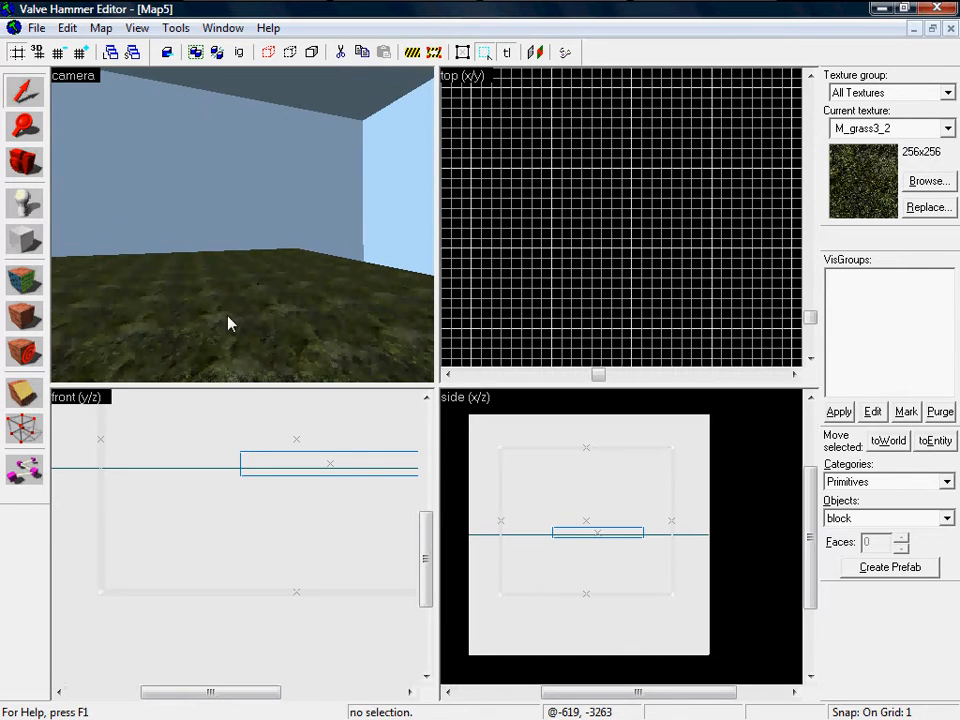
click(21, 245)
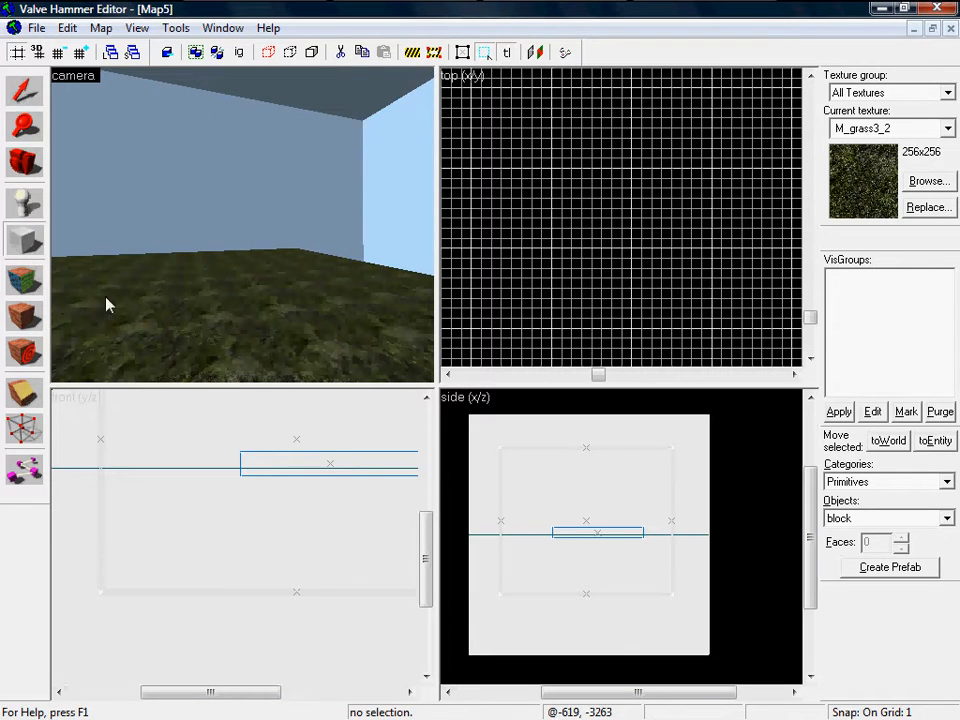
scroll(568, 264, down, 10)
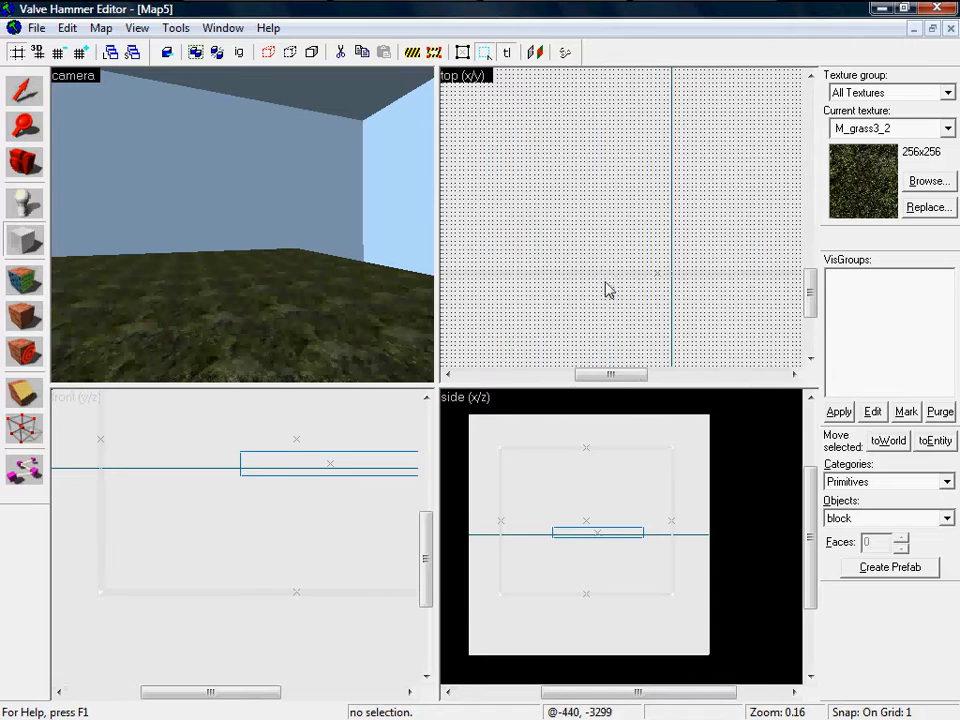
scroll(580, 155, down, 3)
scroll(585, 141, up, 6)
Step: Outline a 16-wide, 813-long block on the grass floor and raise it to 488 units high
drag(584, 133, 596, 227)
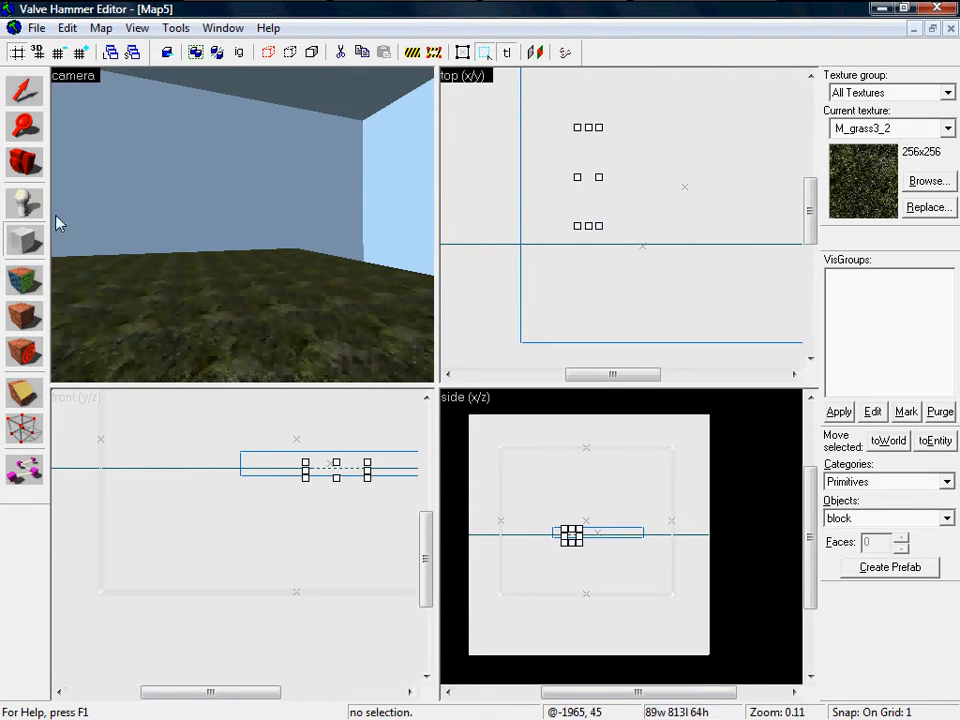
scroll(595, 175, up, 8)
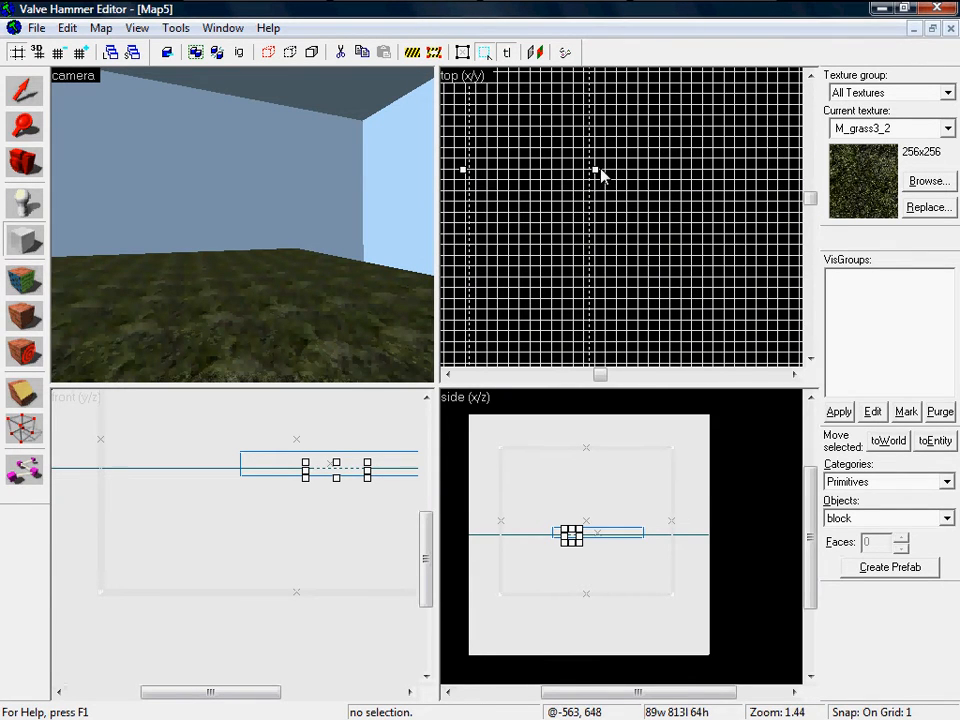
mouse_move(595, 175)
mouse_down()
mouse_move(521, 197)
mouse_move(527, 203)
mouse_up()
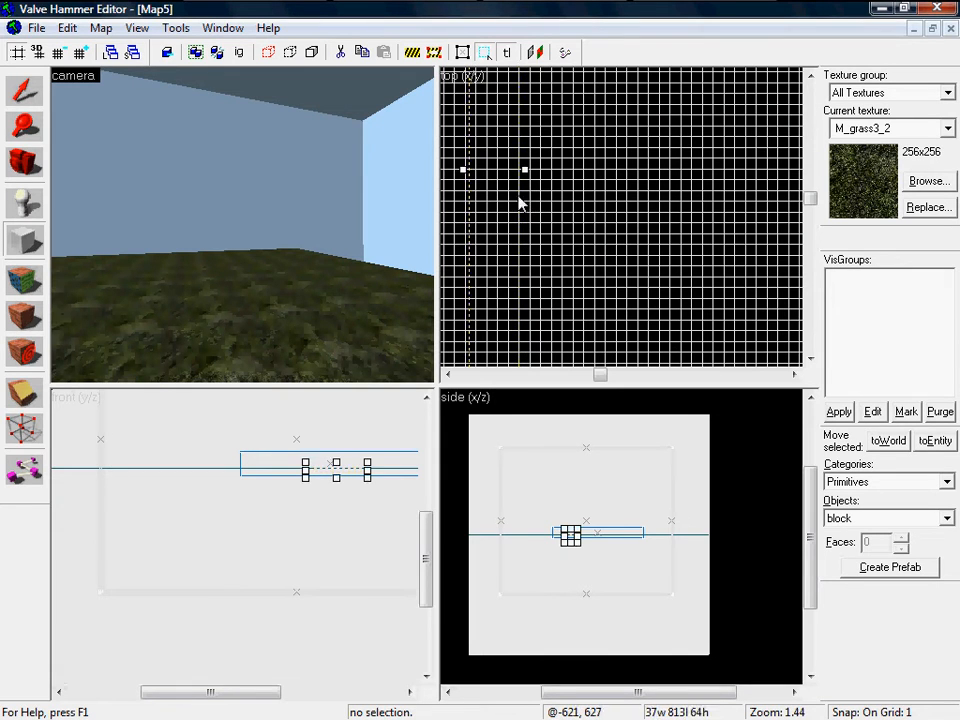
drag(467, 176, 492, 189)
scroll(561, 538, down, 8)
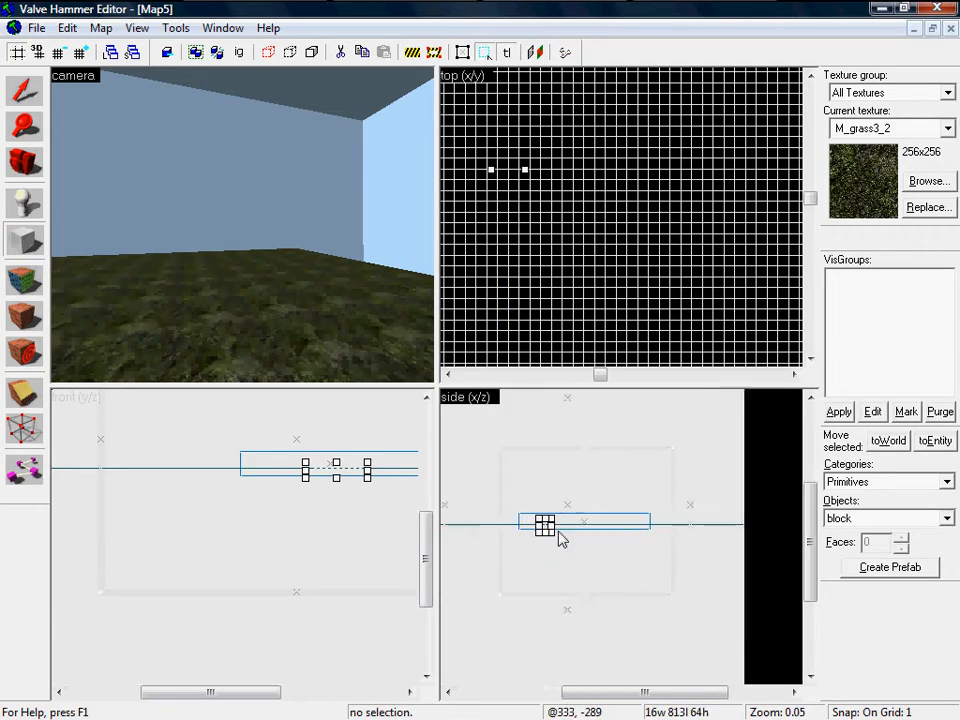
scroll(598, 520, up, 8)
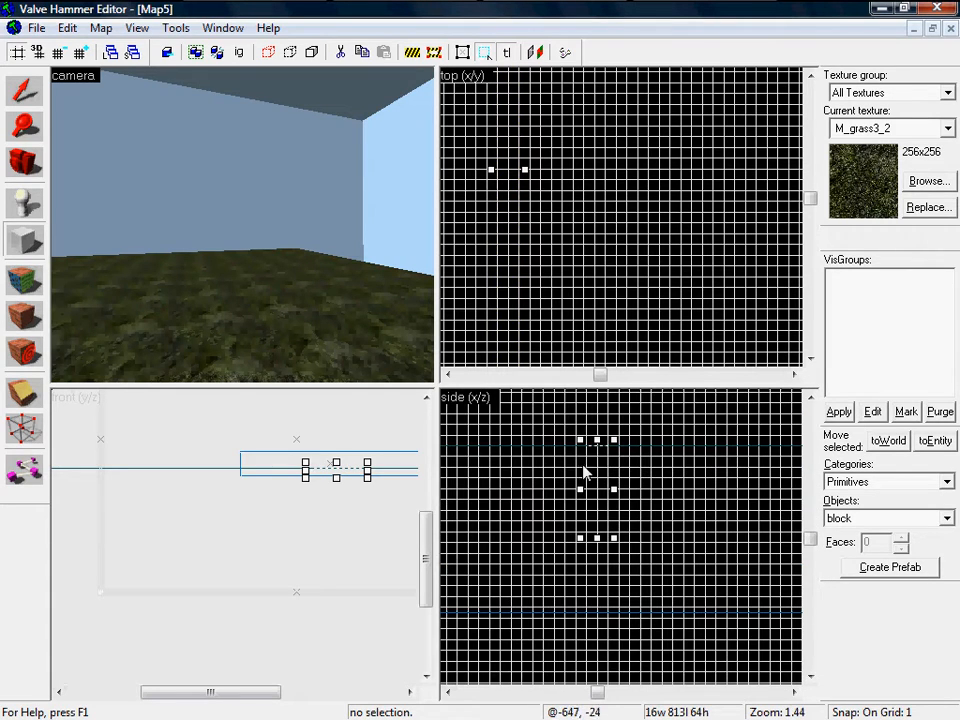
mouse_move(599, 446)
mouse_down()
mouse_move(617, 392)
mouse_move(600, 452)
mouse_up()
scroll(620, 405, down, 7)
mouse_move(620, 401)
mouse_down()
mouse_move(621, 411)
mouse_move(628, 336)
mouse_move(605, 430)
mouse_move(610, 416)
mouse_up()
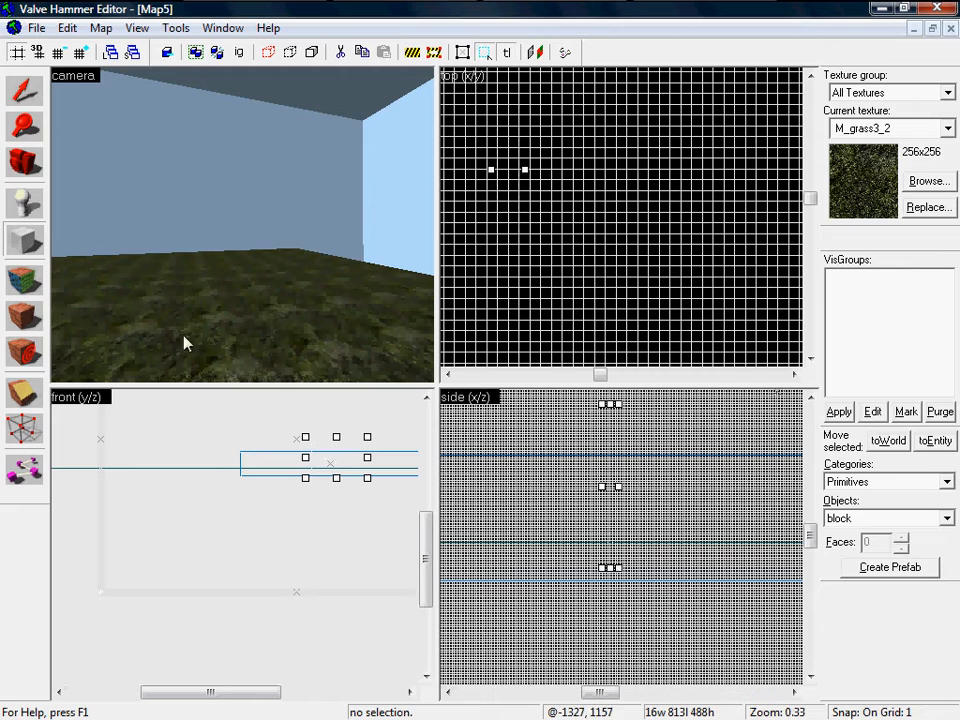
click(24, 90)
Step: Reselect the grass floor, return to the Block tool, and lower the outline's height to about 142
click(165, 313)
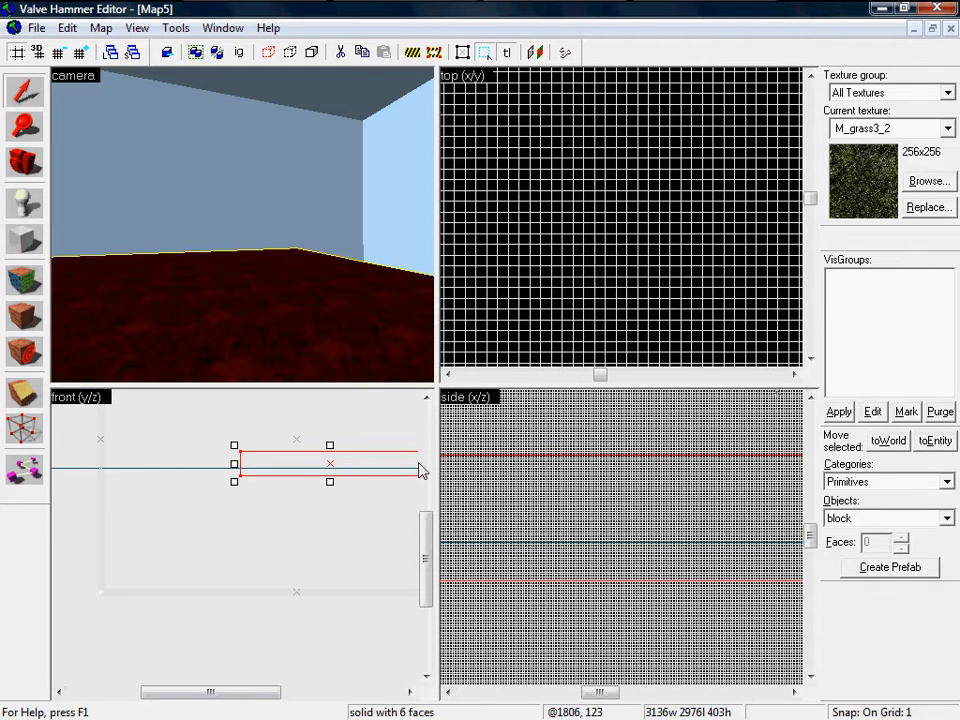
click(24, 240)
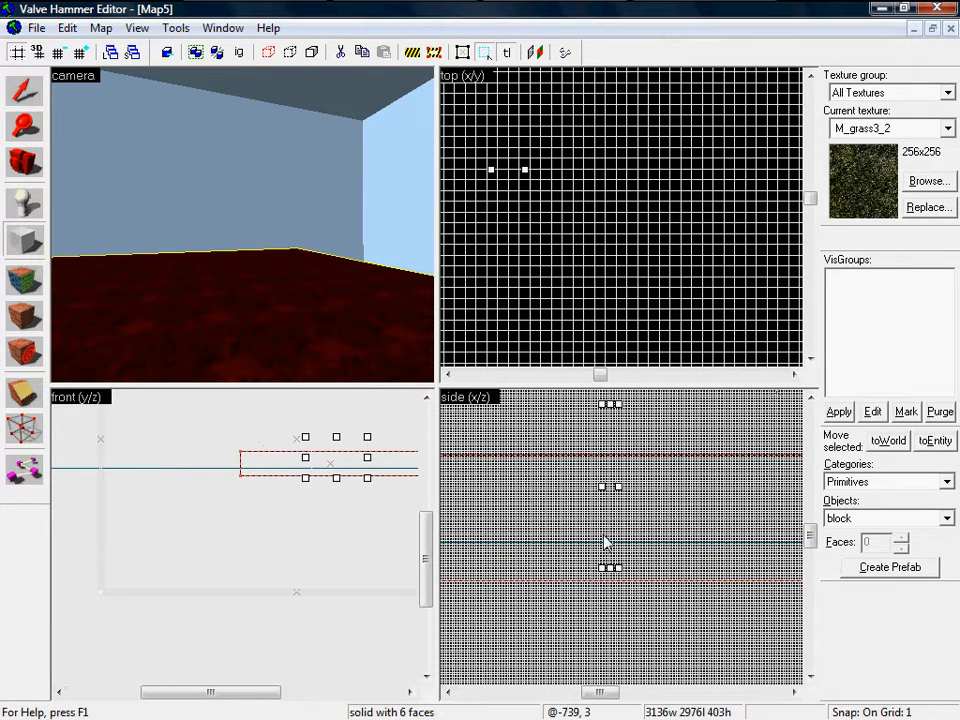
key(z)
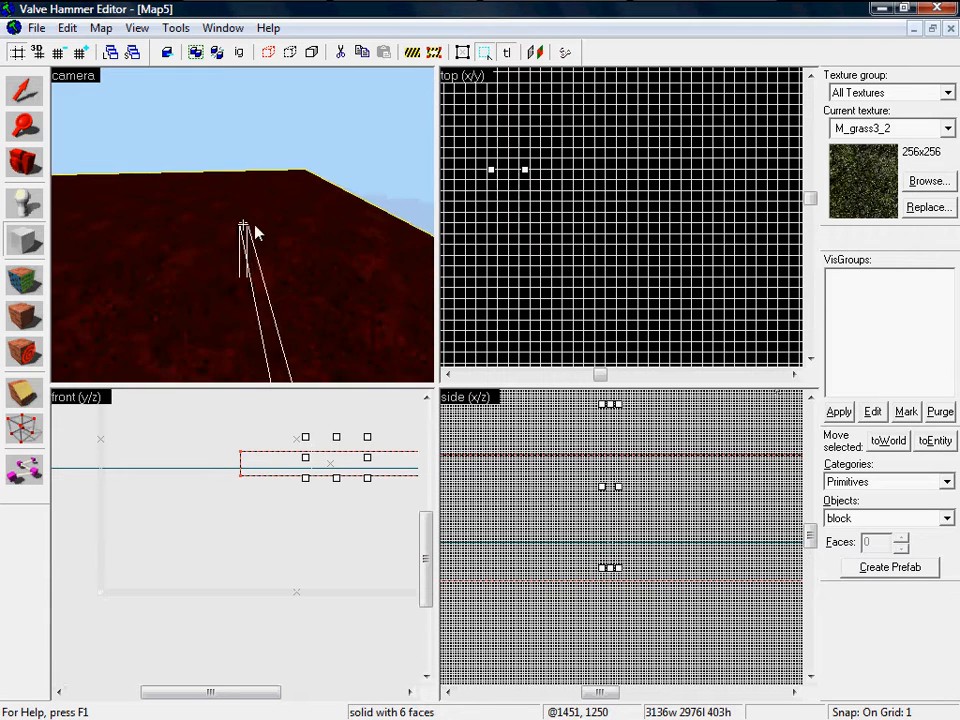
key(a)
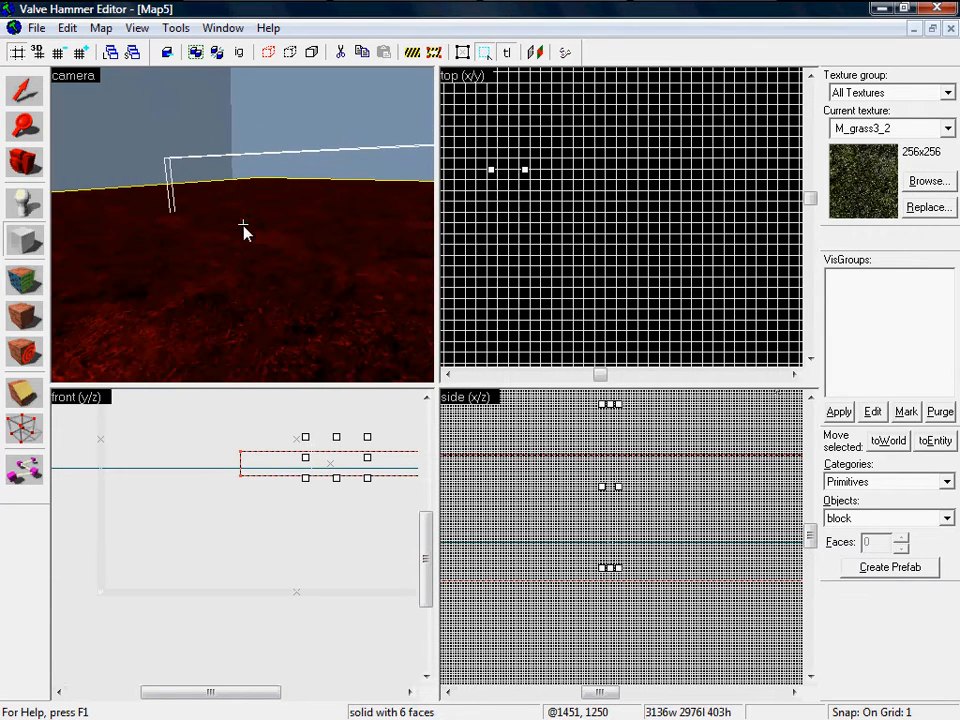
scroll(335, 478, up, 3)
drag(285, 484, 283, 416)
scroll(278, 414, up, 5)
scroll(358, 476, down, 7)
scroll(349, 429, up, 6)
Step: Adjust the outline's height until it measures 16w 813l 145h
key(z)
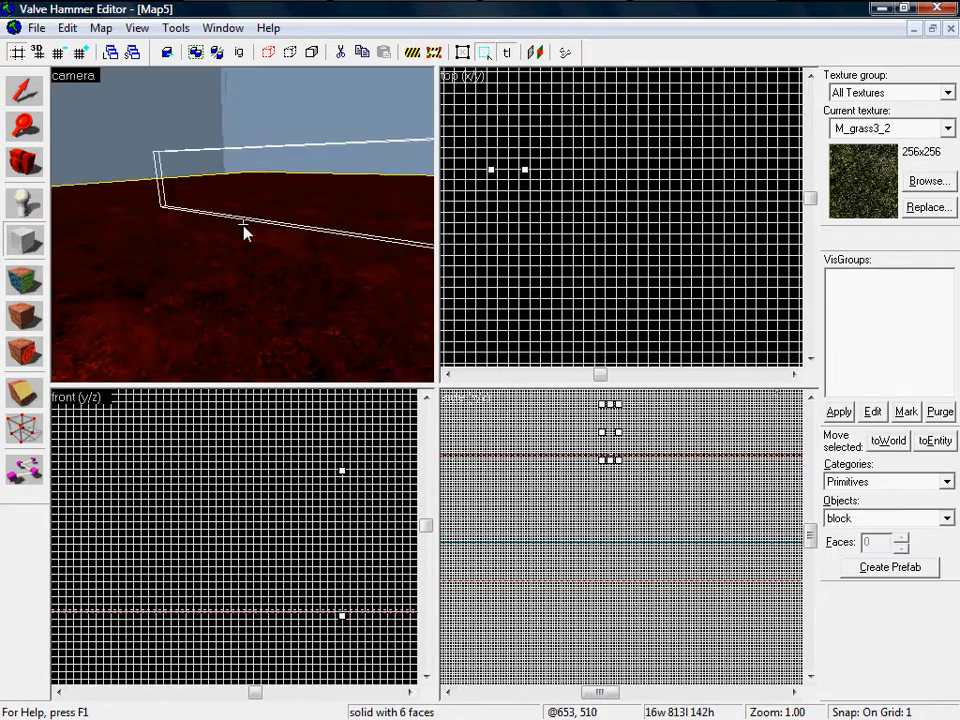
key(w)
key(w)
key(w)
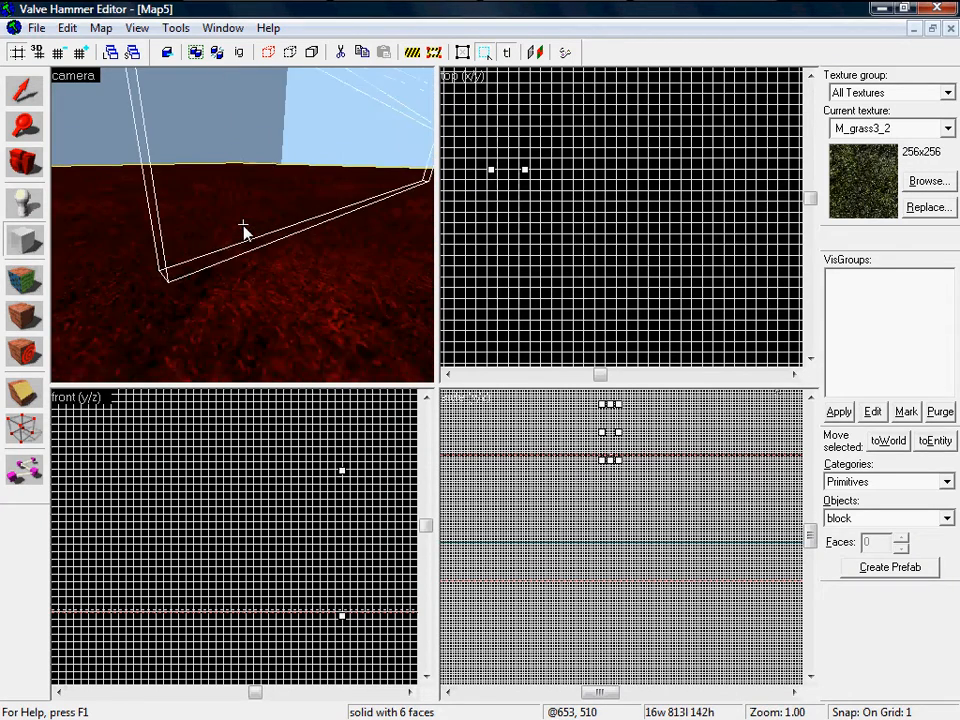
key(z)
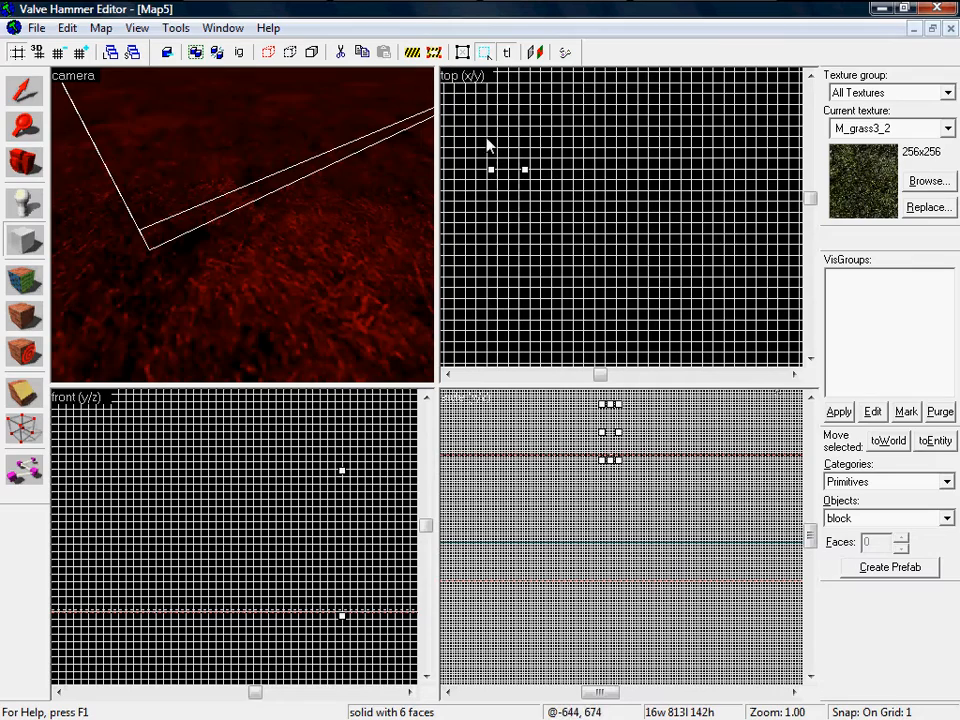
scroll(365, 640, up, 6)
scroll(306, 531, up, 6)
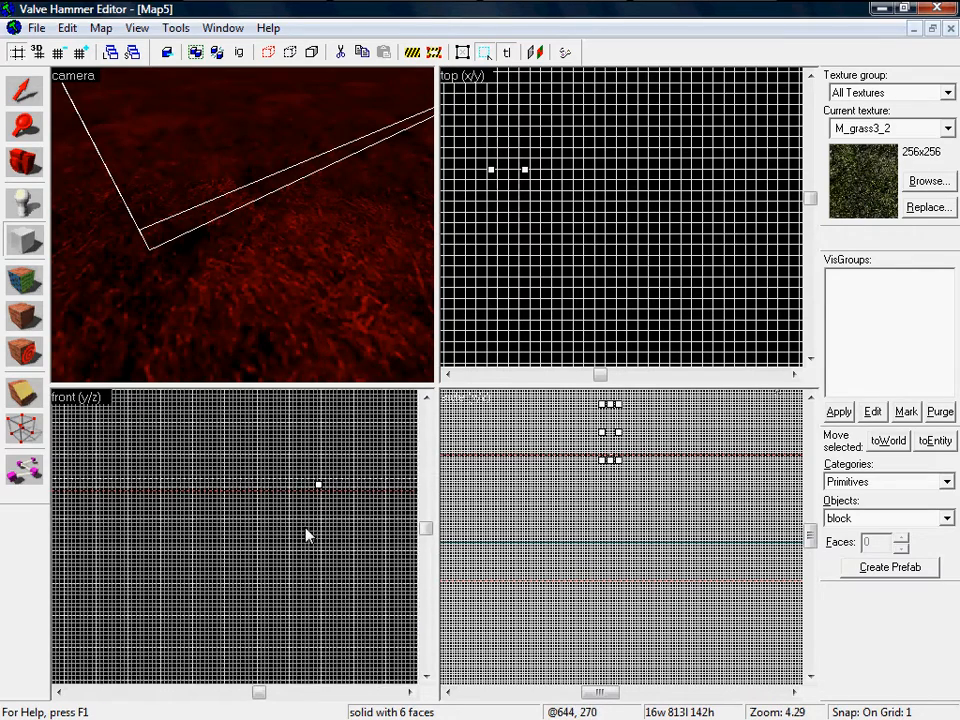
click(426, 397)
click(426, 397)
drag(366, 550, 376, 577)
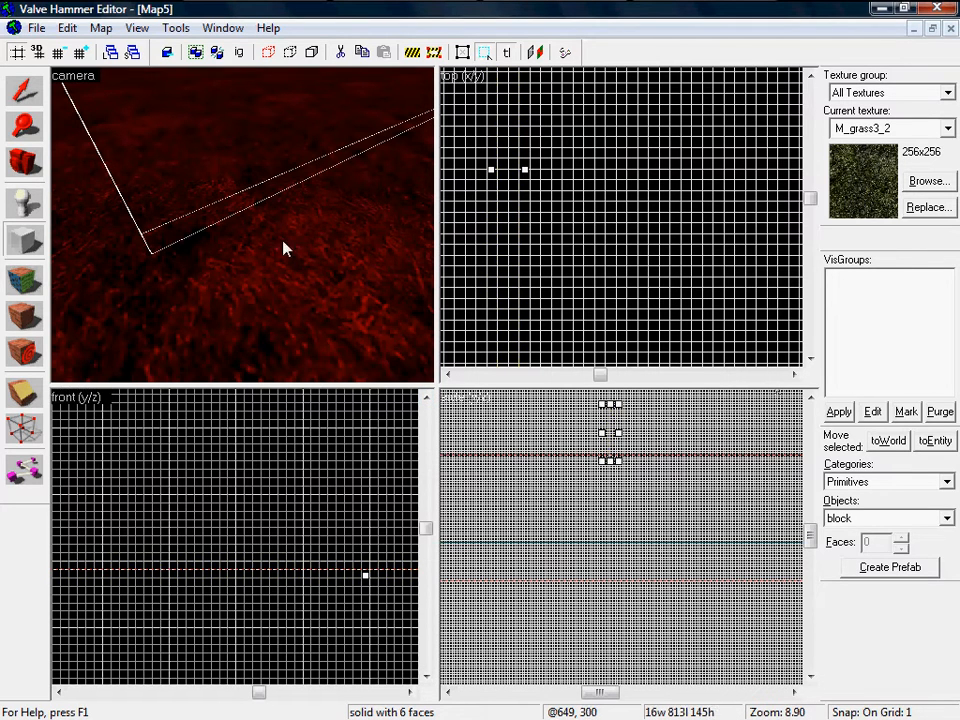
Step: Frame the thin wall block against the sky walls in 3D and bring up the texture browser
key(z)
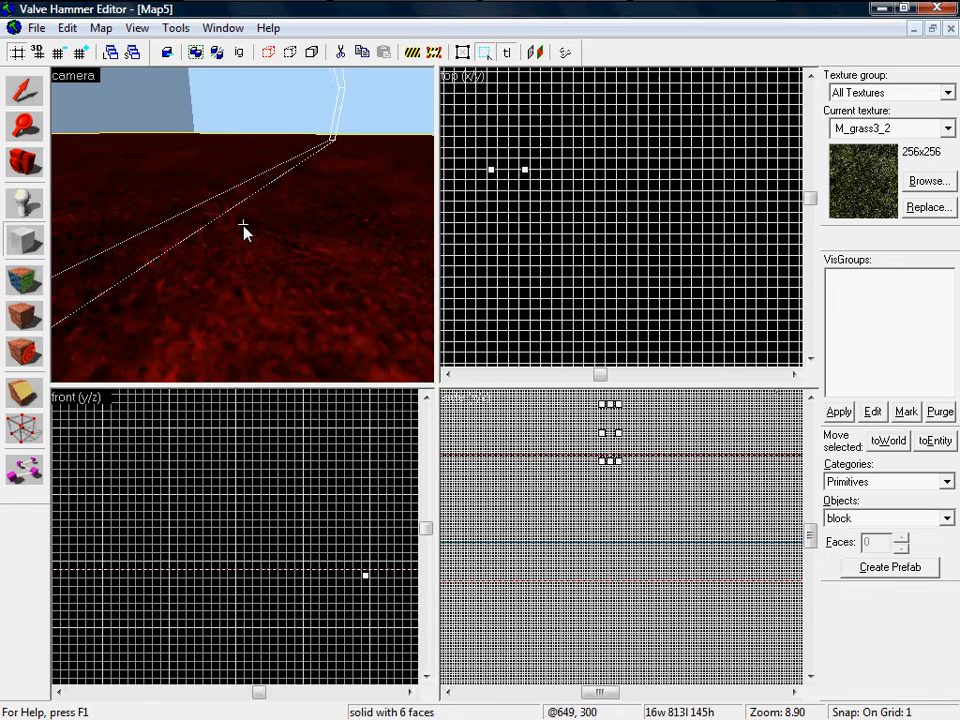
key(z)
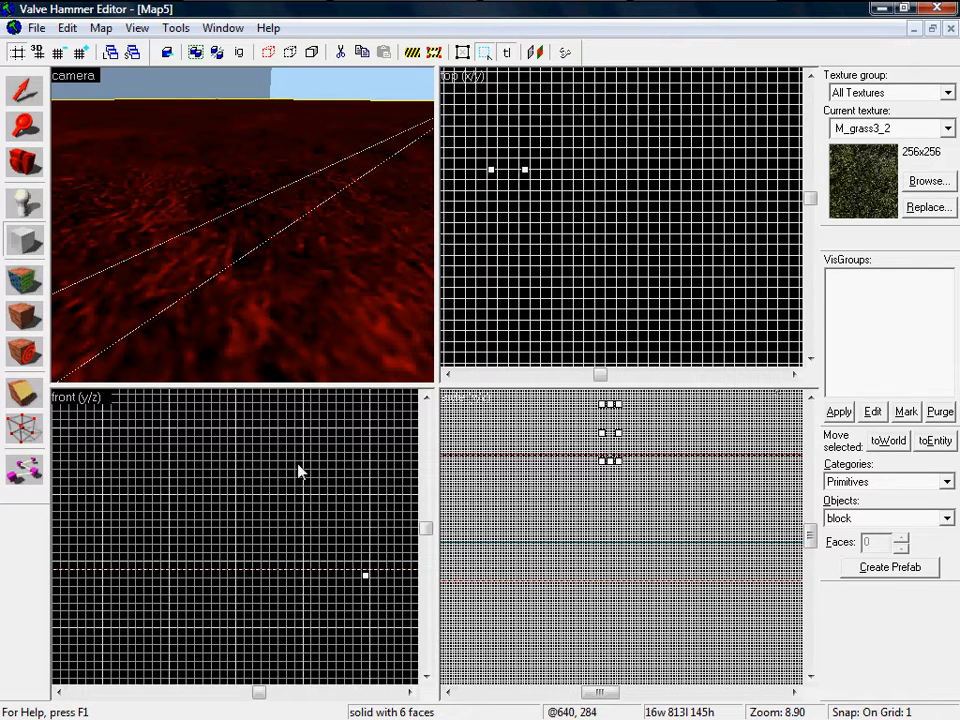
key(s)
key(w)
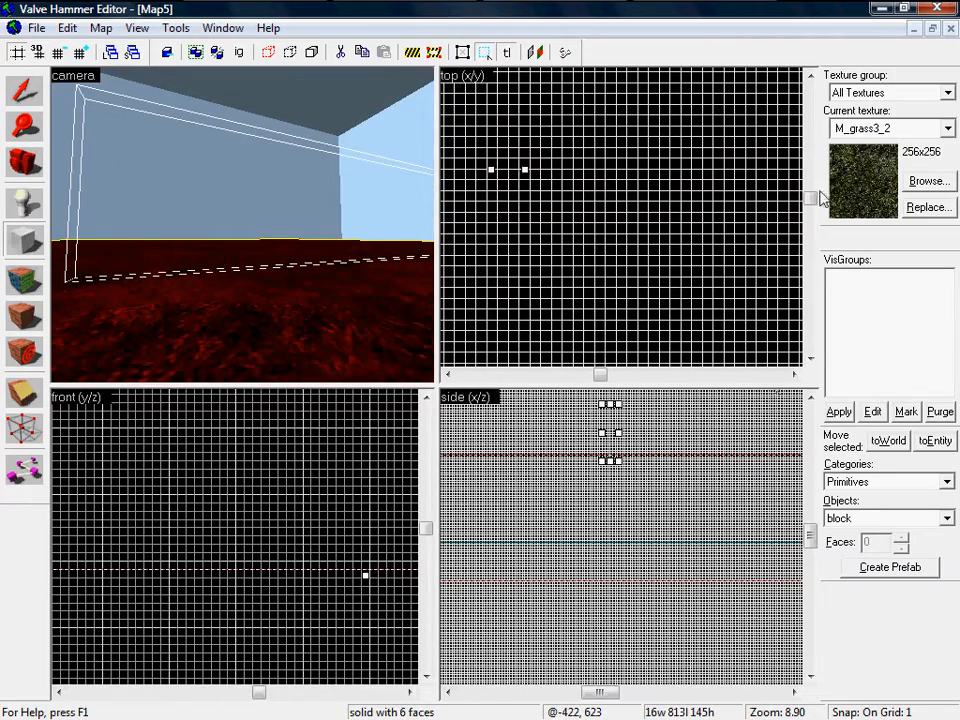
click(940, 186)
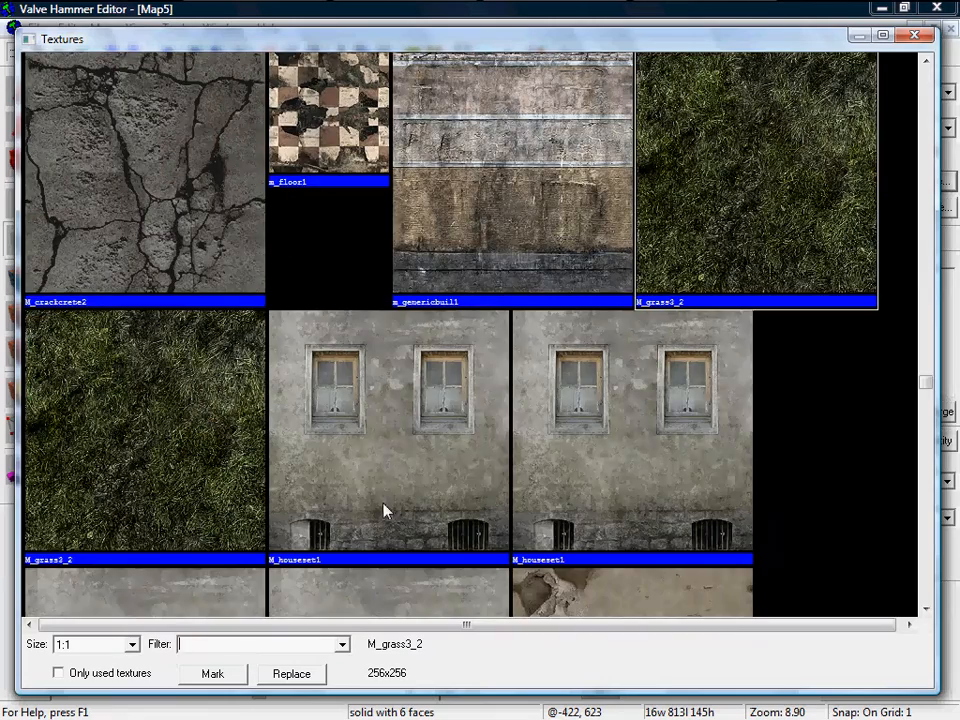
Step: Pick the 256x256 M_crackcrete2 cracked concrete texture from the browser
double_click(180, 215)
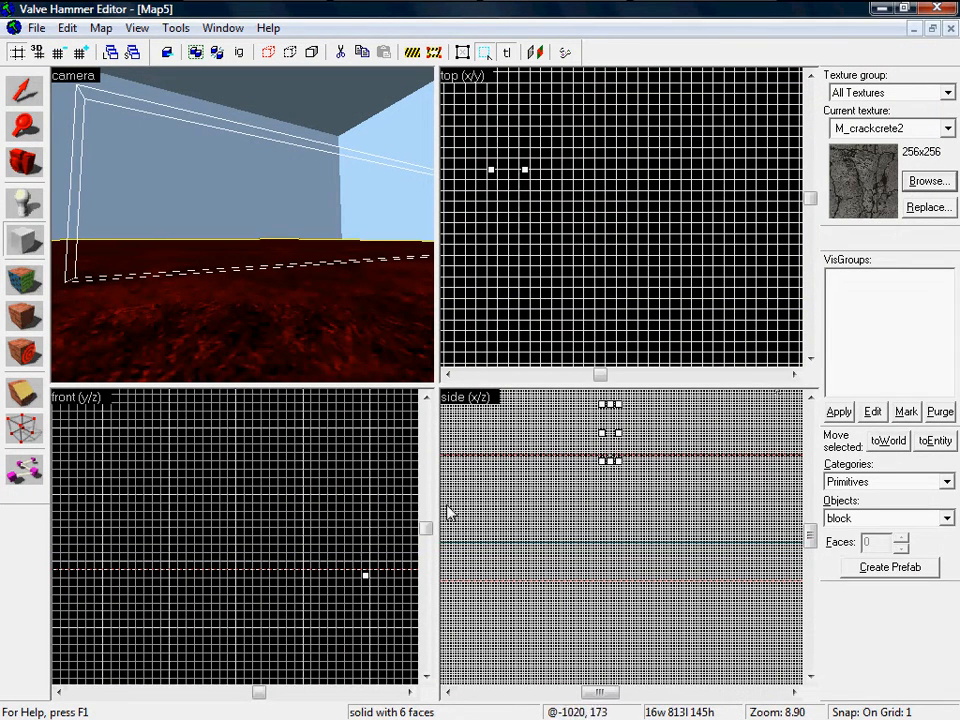
Step: Create the cracked-concrete wall brush on the grass and select it
key(Return)
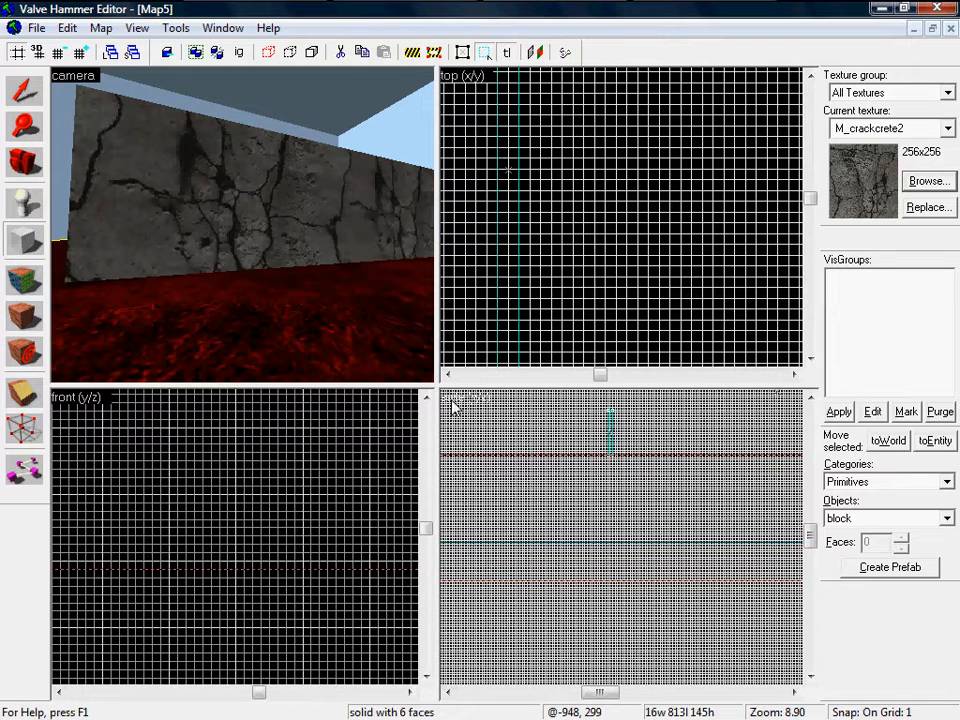
click(24, 90)
click(175, 183)
key(w)
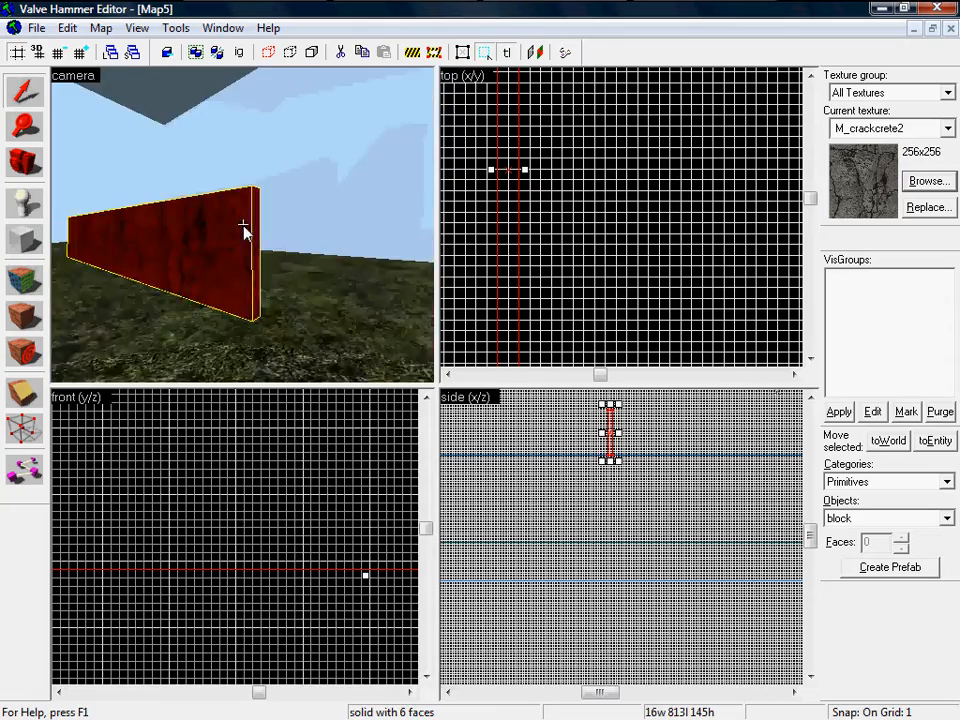
key(z)
scroll(557, 208, up, 10)
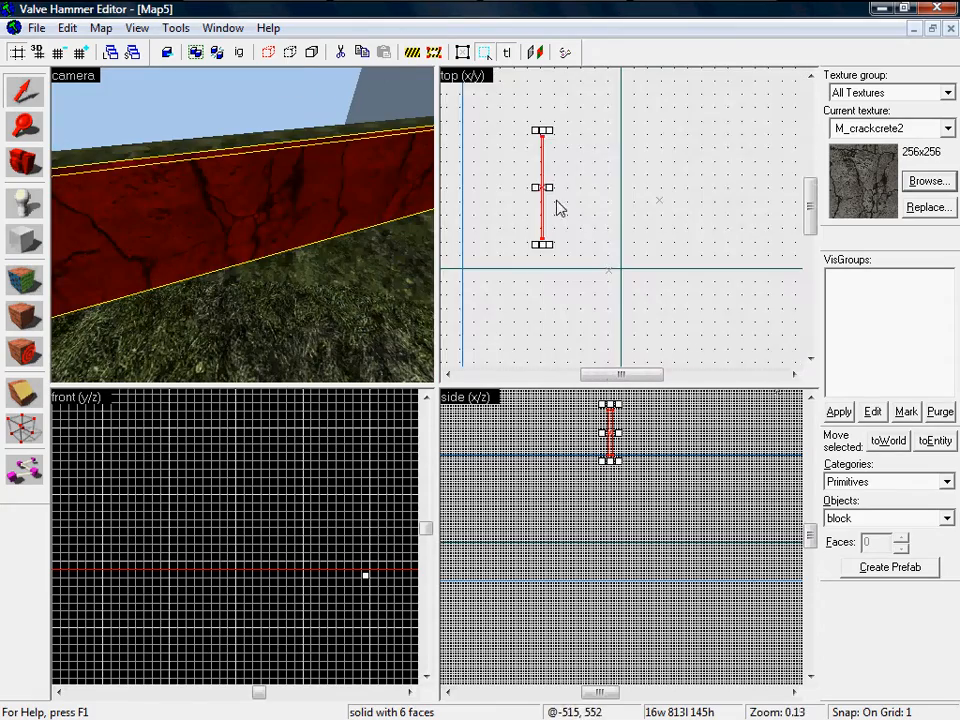
scroll(543, 186, up, 2)
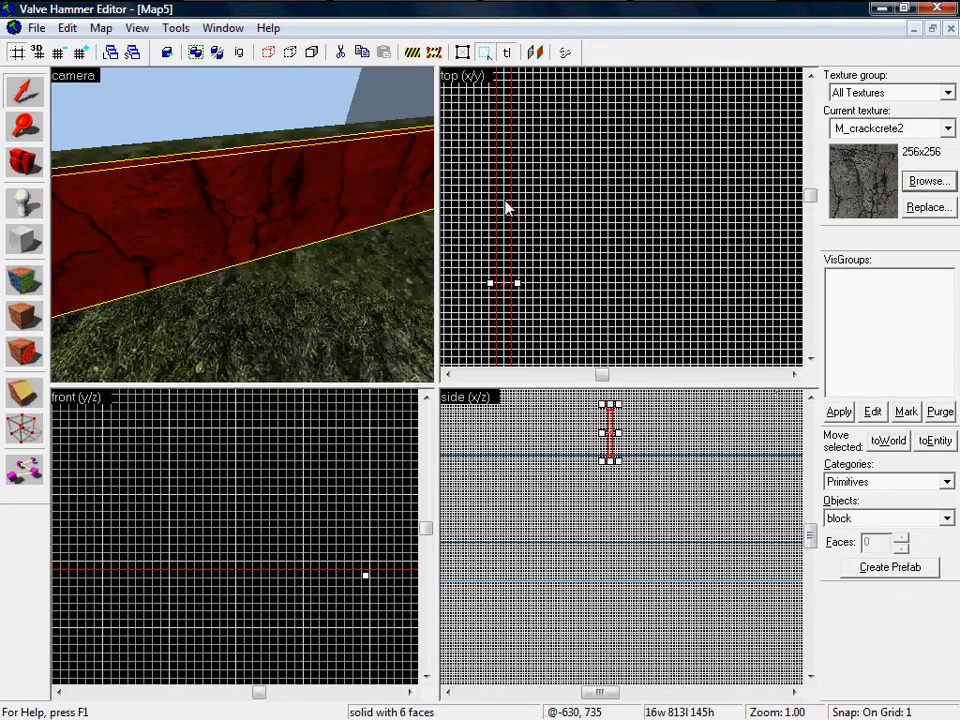
Step: Move the concrete wall to the right along the floor
drag(505, 207, 643, 208)
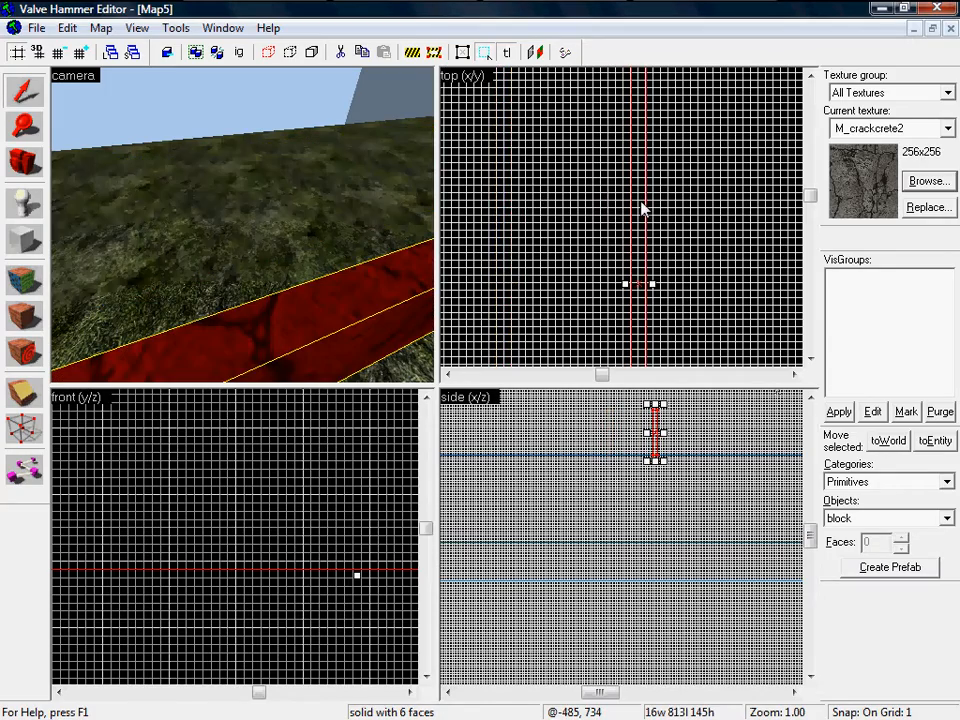
scroll(641, 203, down, 11)
scroll(259, 256, down, 5)
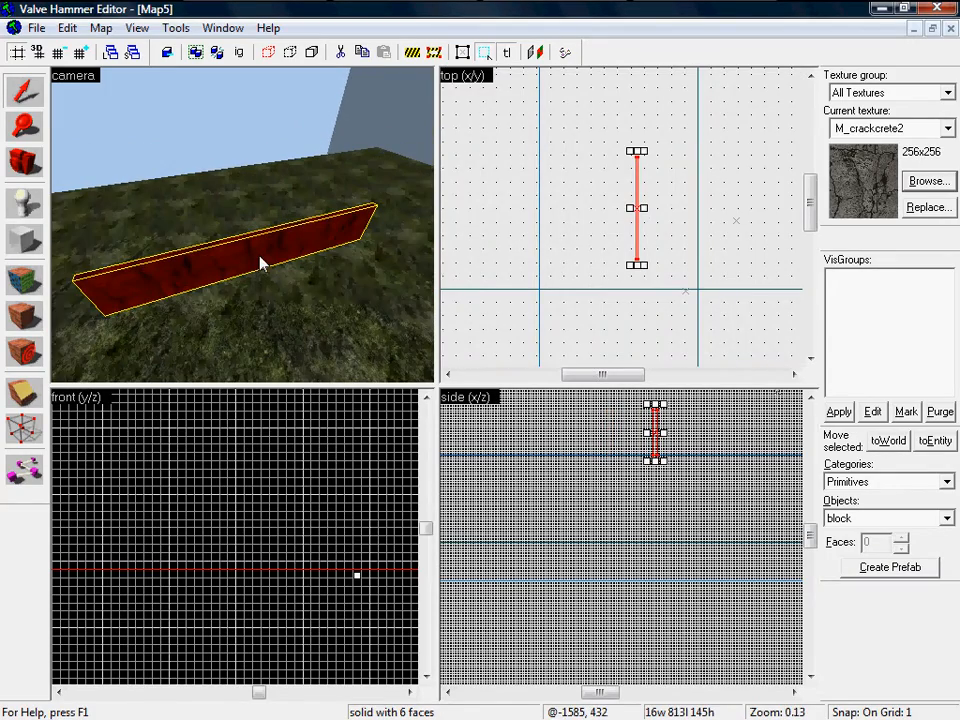
scroll(654, 209, up, 13)
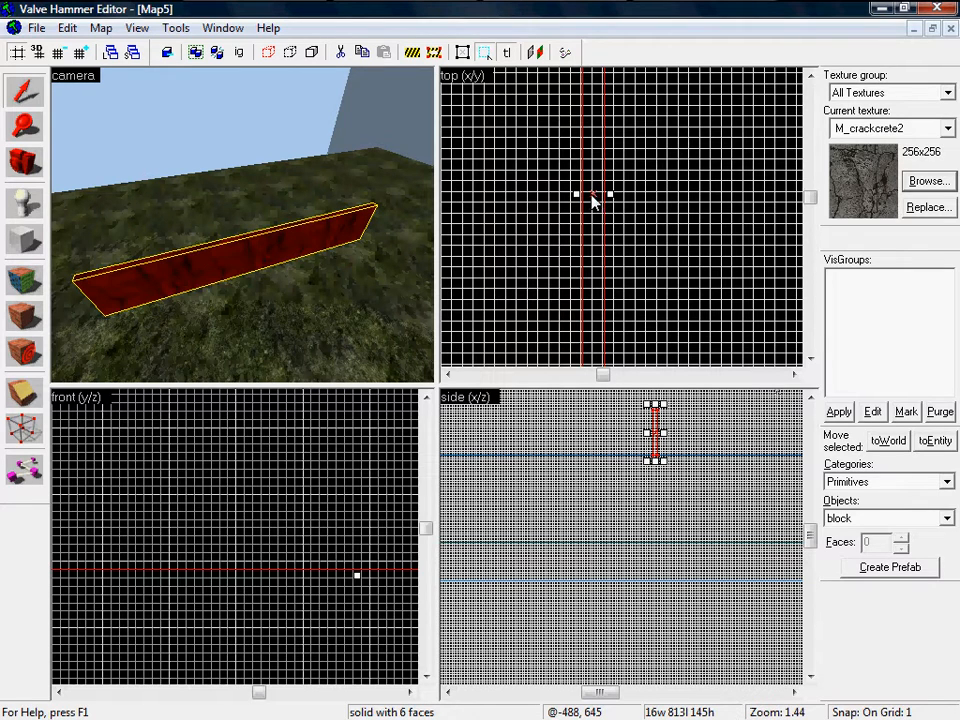
Step: Place a parallel 16×813×145 copy further right and widen the gap between walls
drag(592, 200, 747, 194)
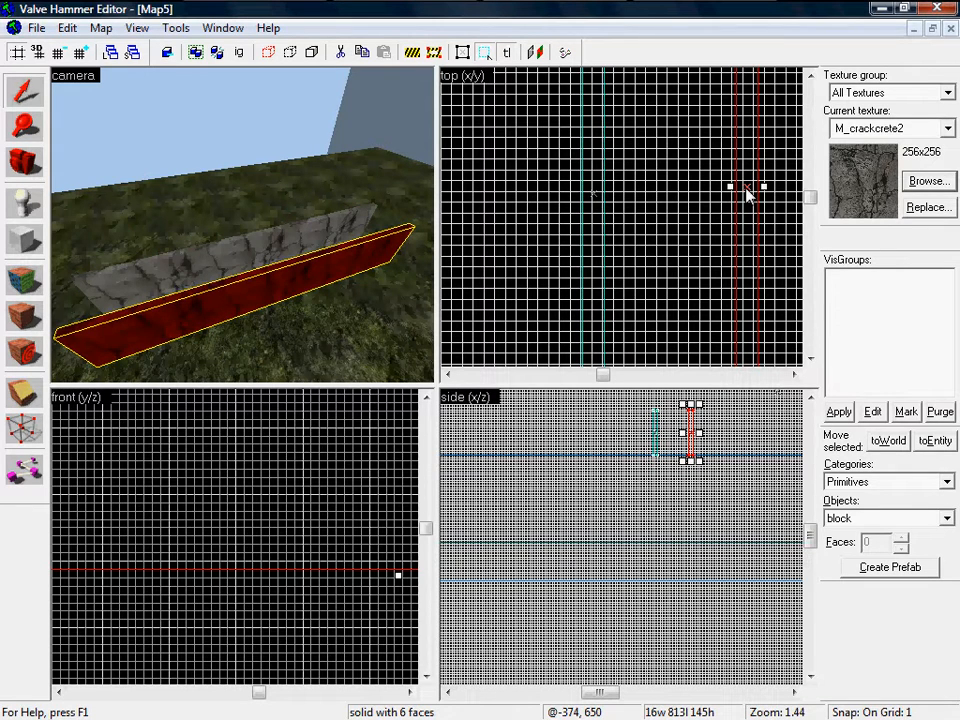
key(z)
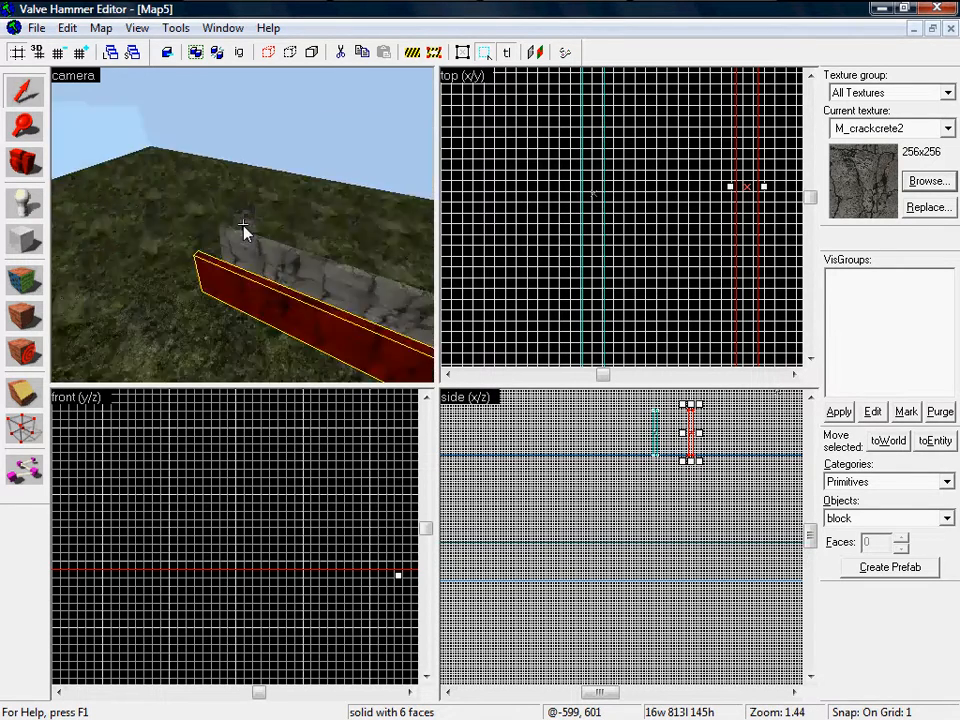
key(a)
key(w)
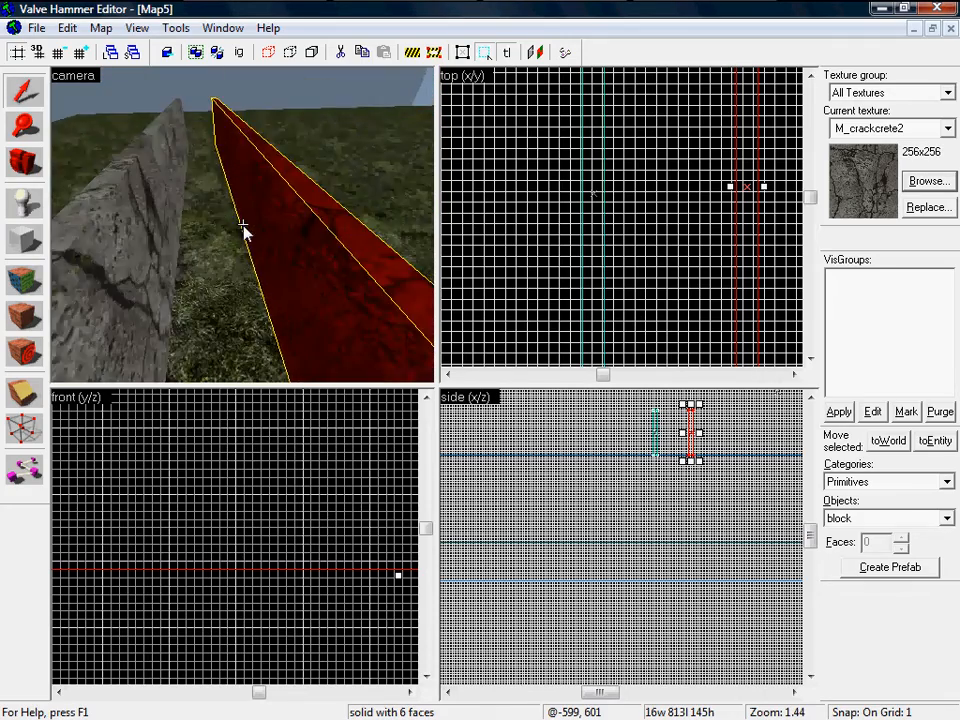
key(s)
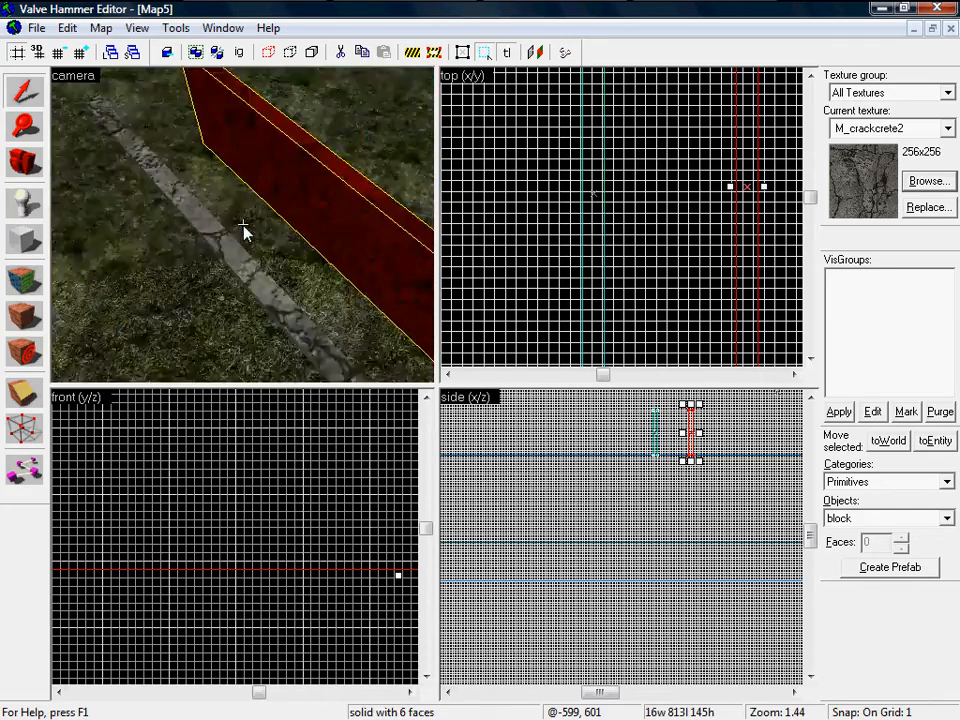
scroll(615, 225, down, 4)
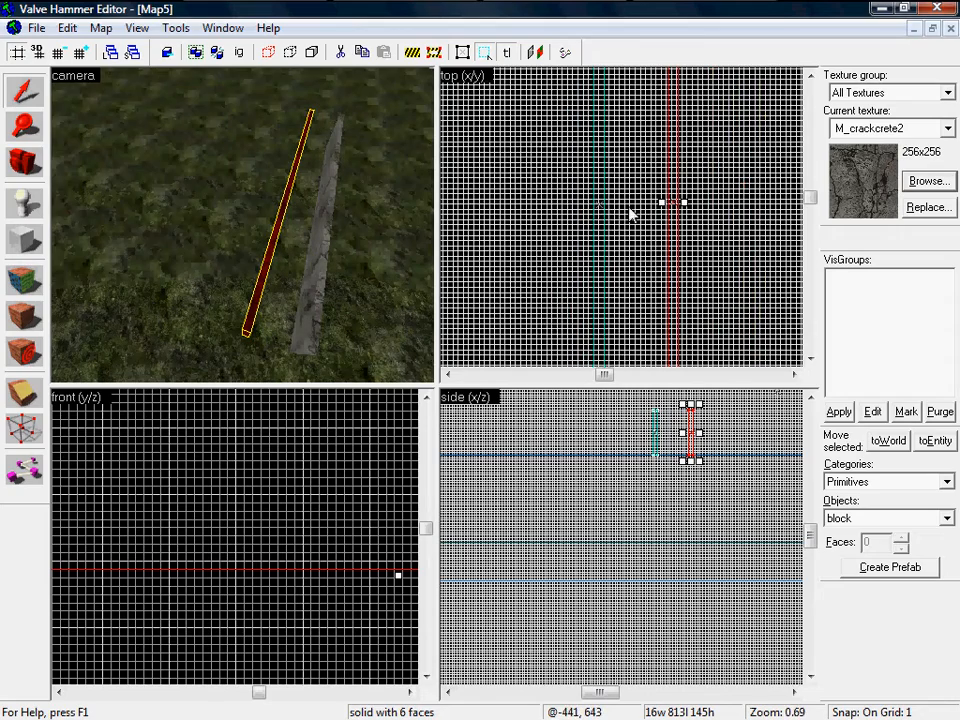
scroll(672, 203, up, 3)
drag(671, 201, 785, 197)
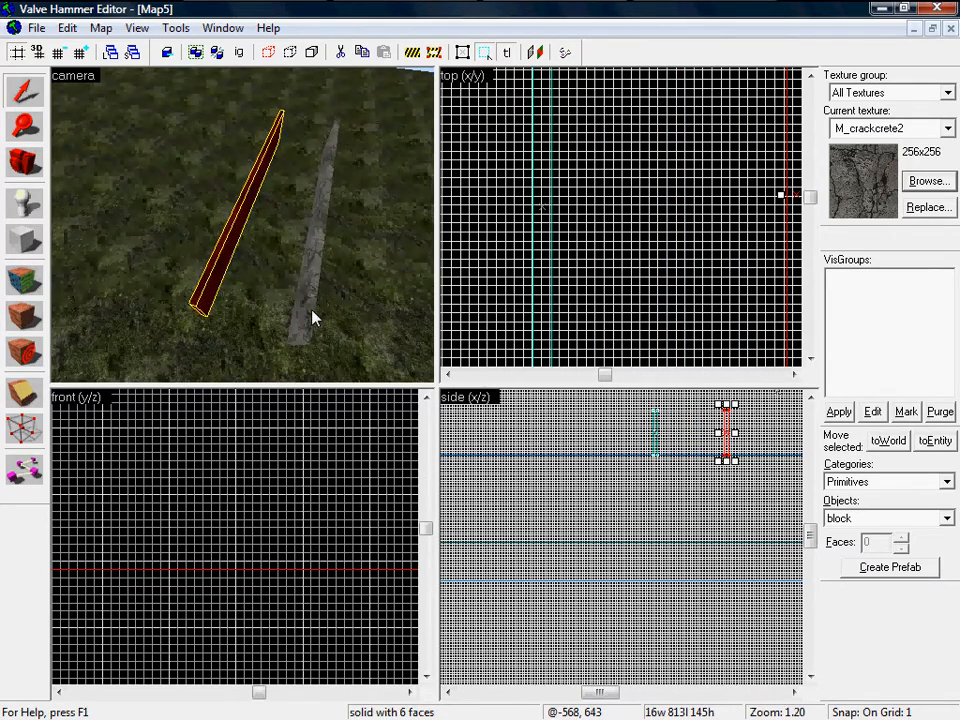
click(313, 318)
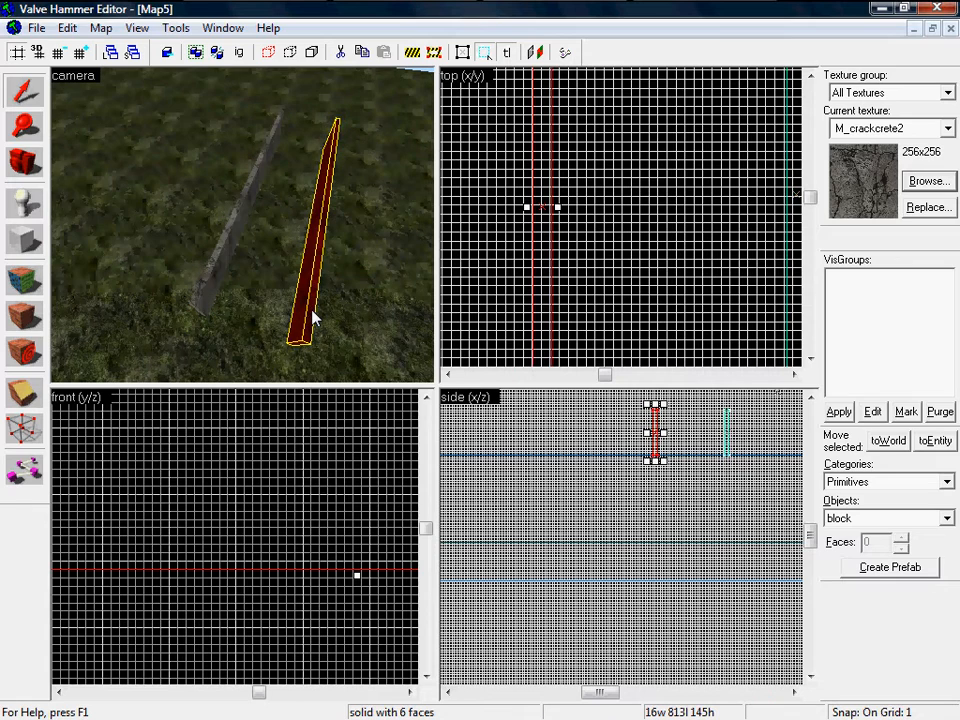
click(27, 398)
scroll(520, 258, down, 10)
scroll(514, 304, up, 9)
scroll(505, 250, up, 3)
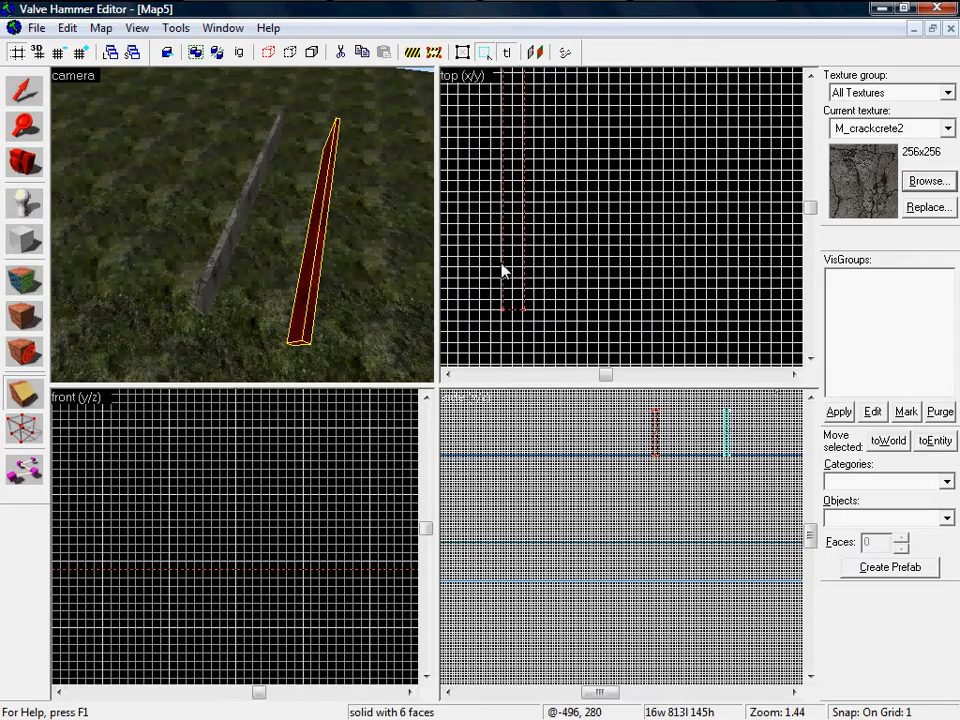
scroll(476, 300, up, 8)
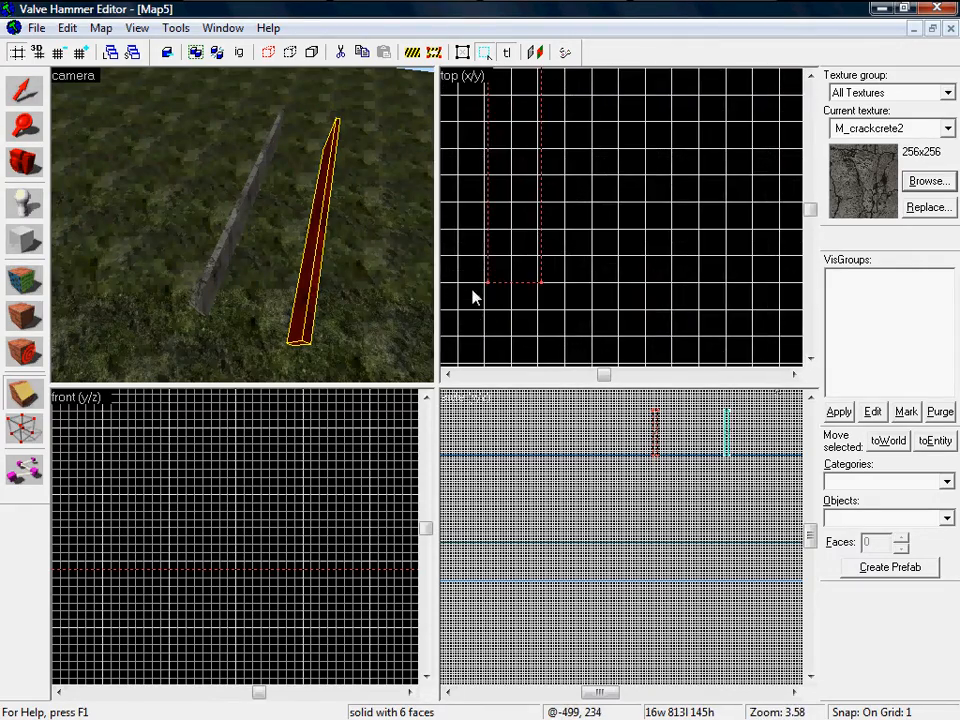
mouse_move(475, 228)
mouse_down()
mouse_move(471, 221)
mouse_move(498, 225)
mouse_up()
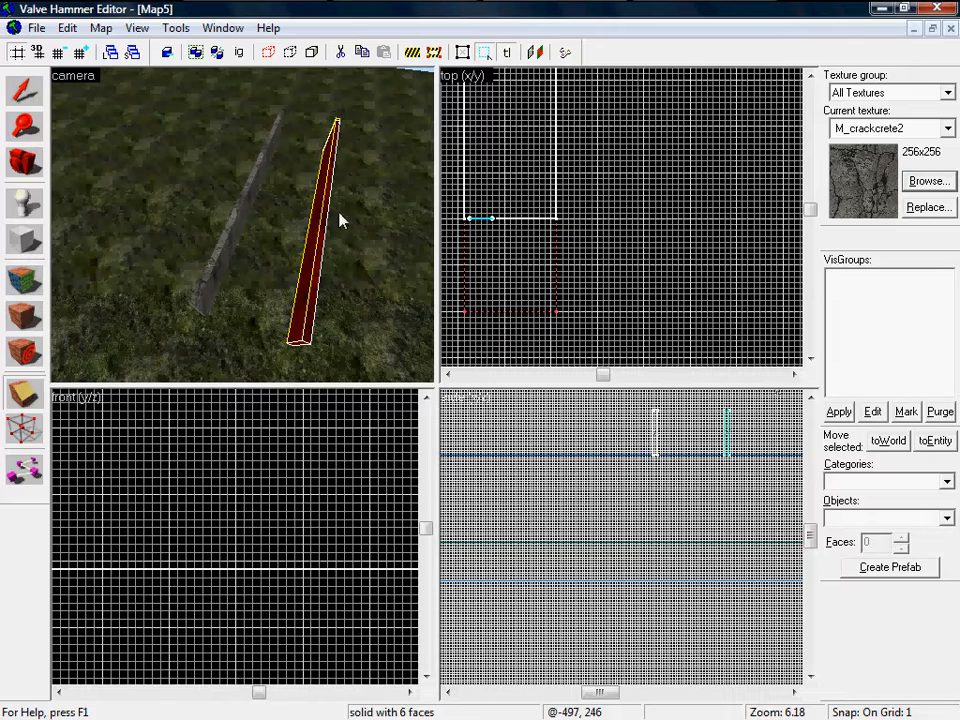
key(z)
key(w)
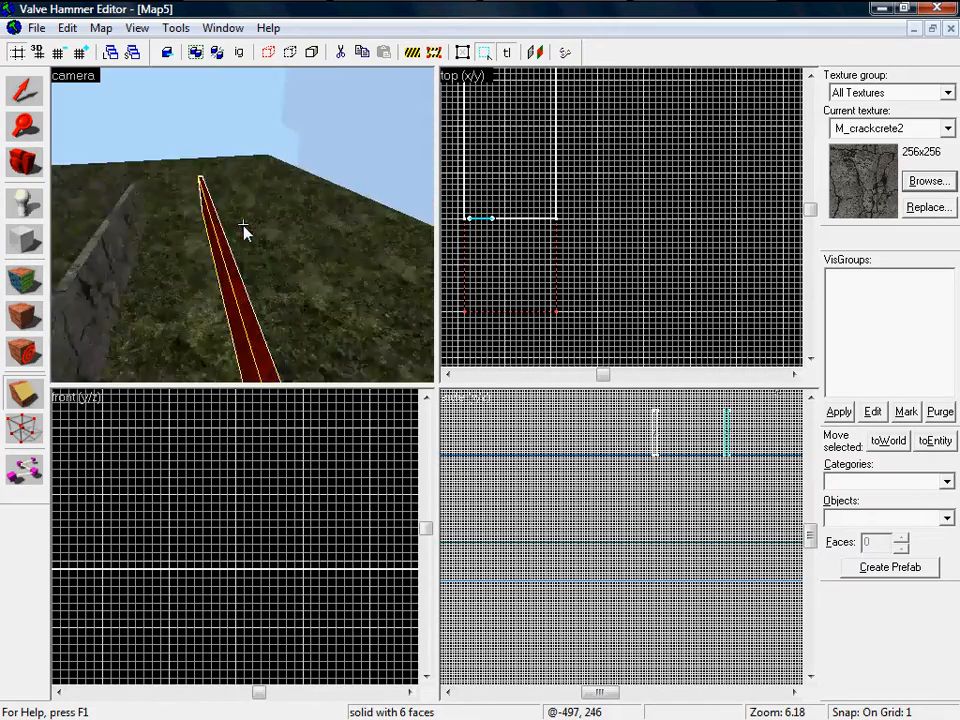
key(z)
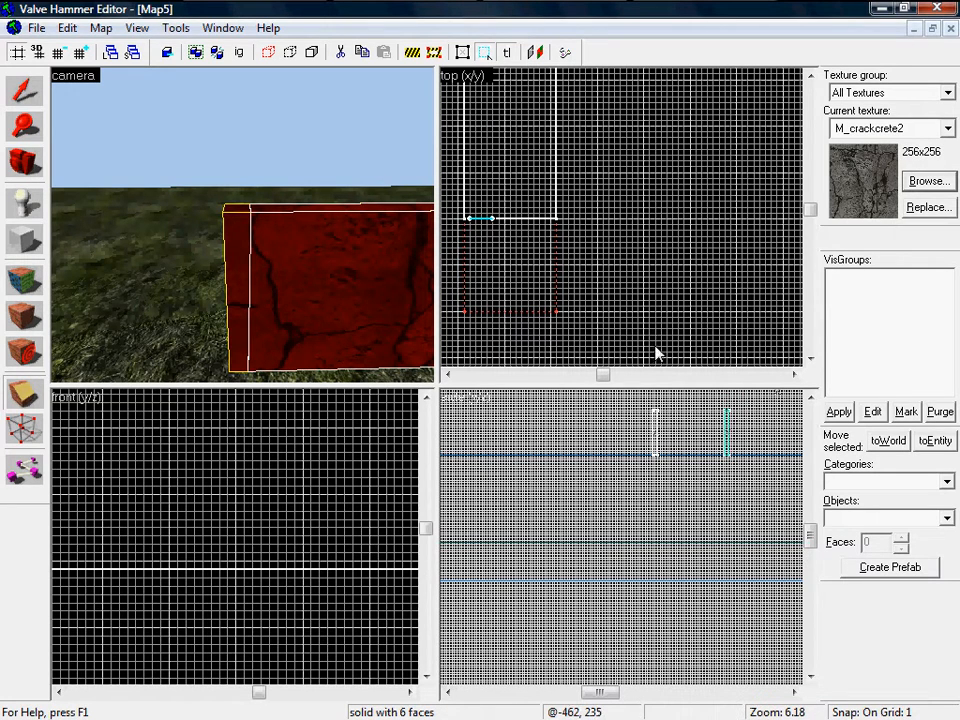
scroll(666, 456, down, 15)
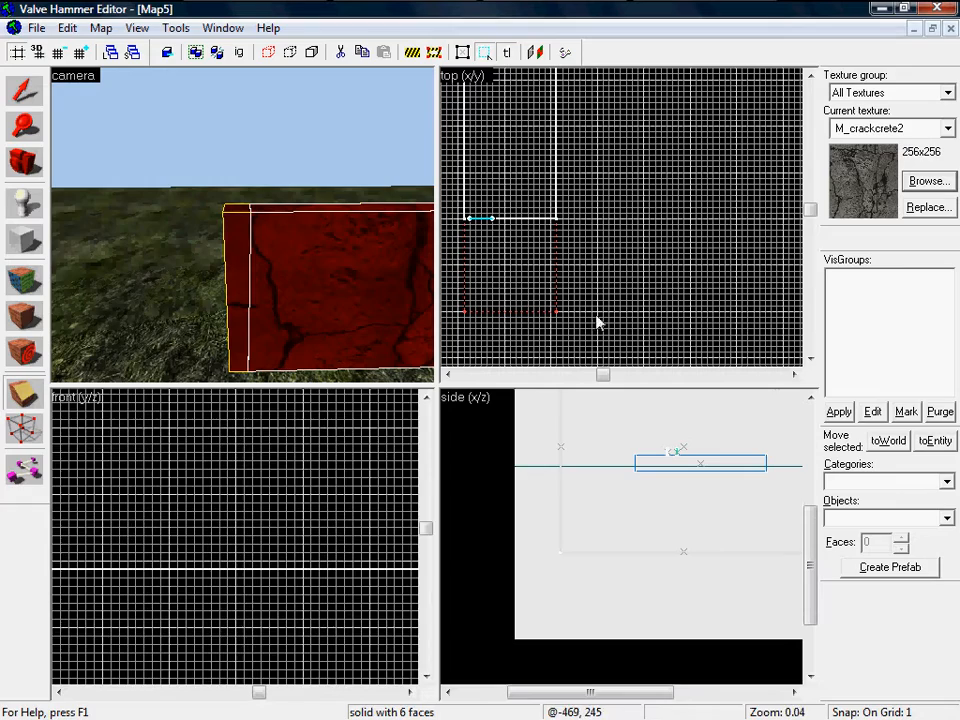
scroll(231, 497, down, 5)
scroll(125, 460, up, 4)
scroll(140, 445, up, 2)
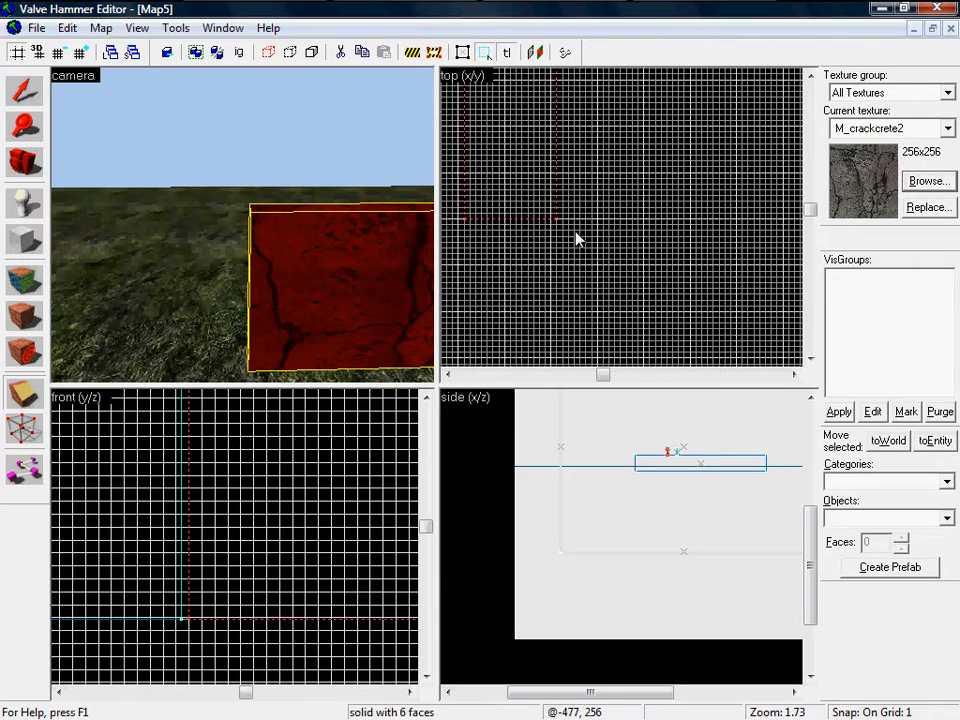
scroll(619, 219, up, 6)
Step: Clip the long pillar across in the top view, keeping the short piece at the wall's end
drag(497, 234, 527, 229)
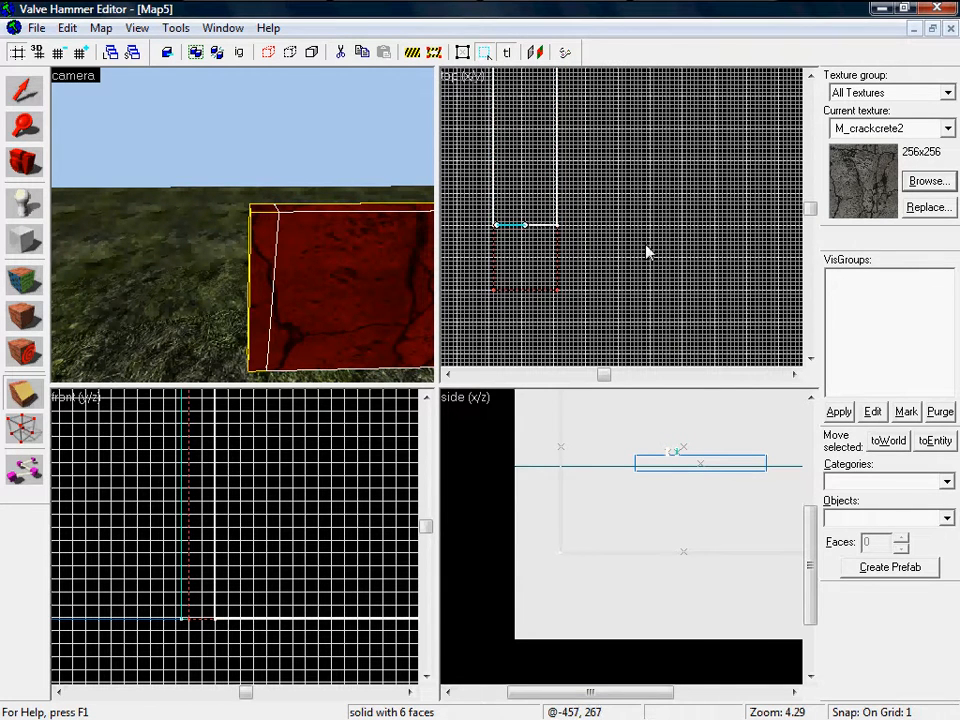
click(24, 394)
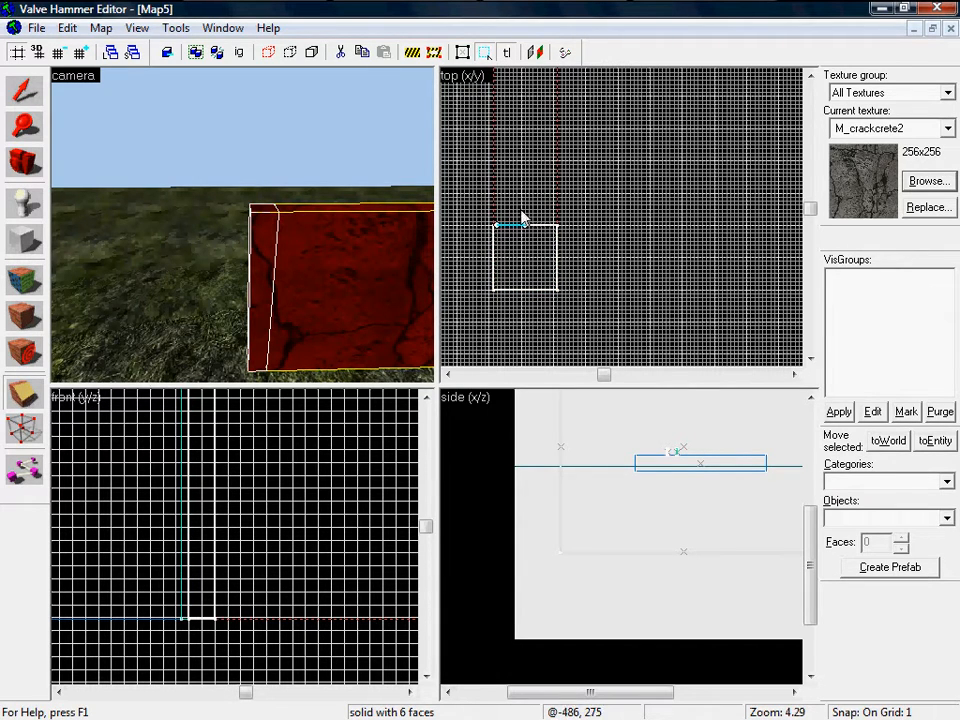
scroll(600, 200, down, 5)
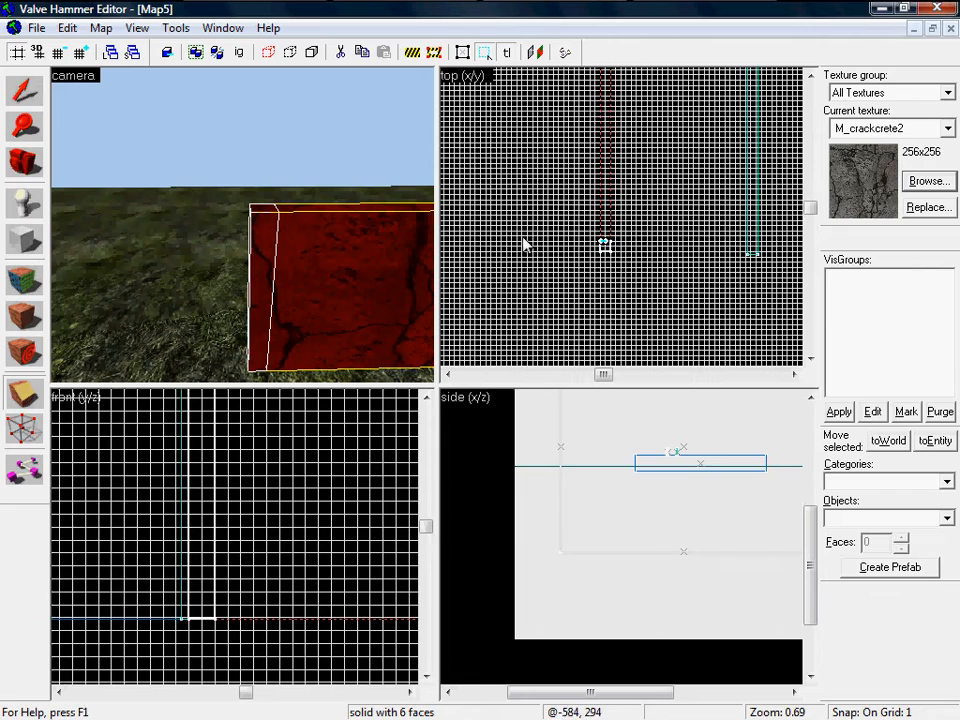
scroll(628, 268, up, 6)
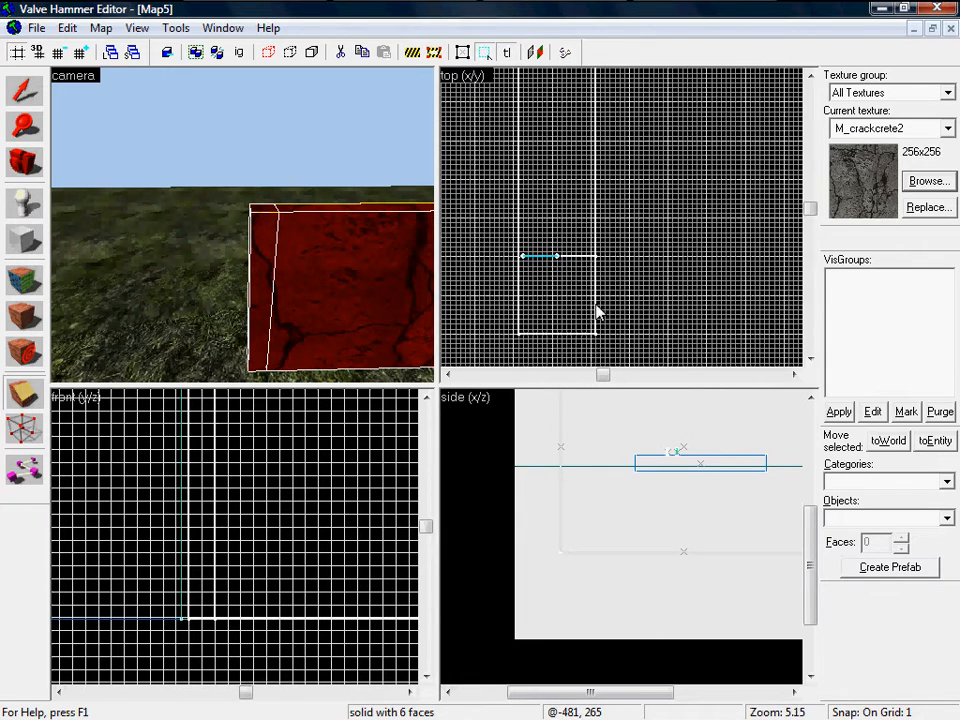
click(597, 313)
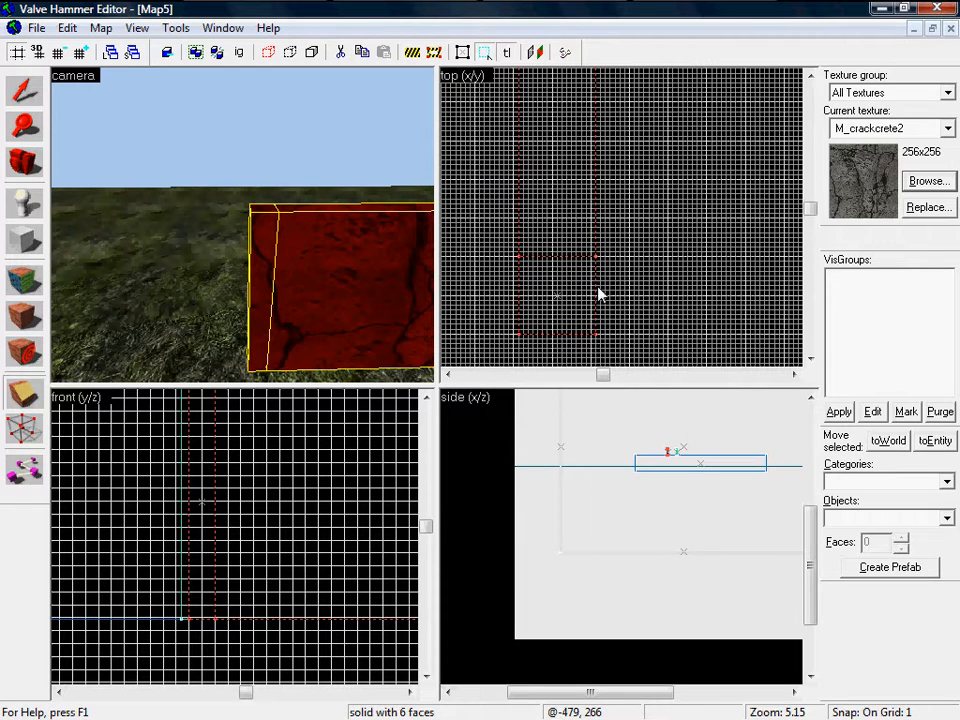
scroll(315, 236, down, 4)
scroll(312, 241, up, 1)
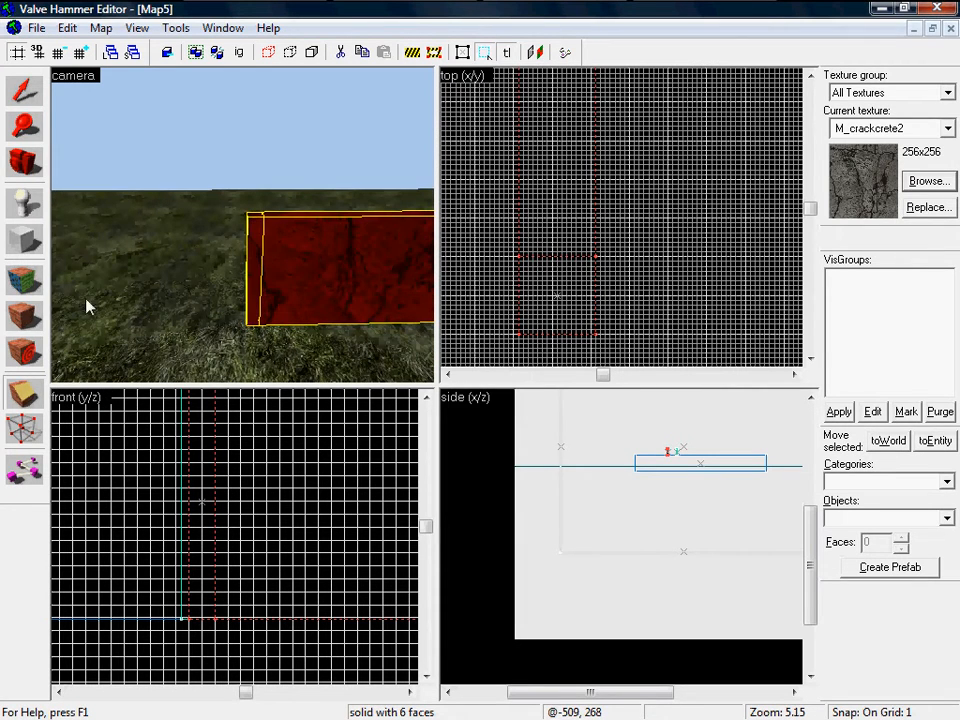
Step: Stretch the pillar piece to 226 units wide, spanning the gap between the side walls
click(25, 92)
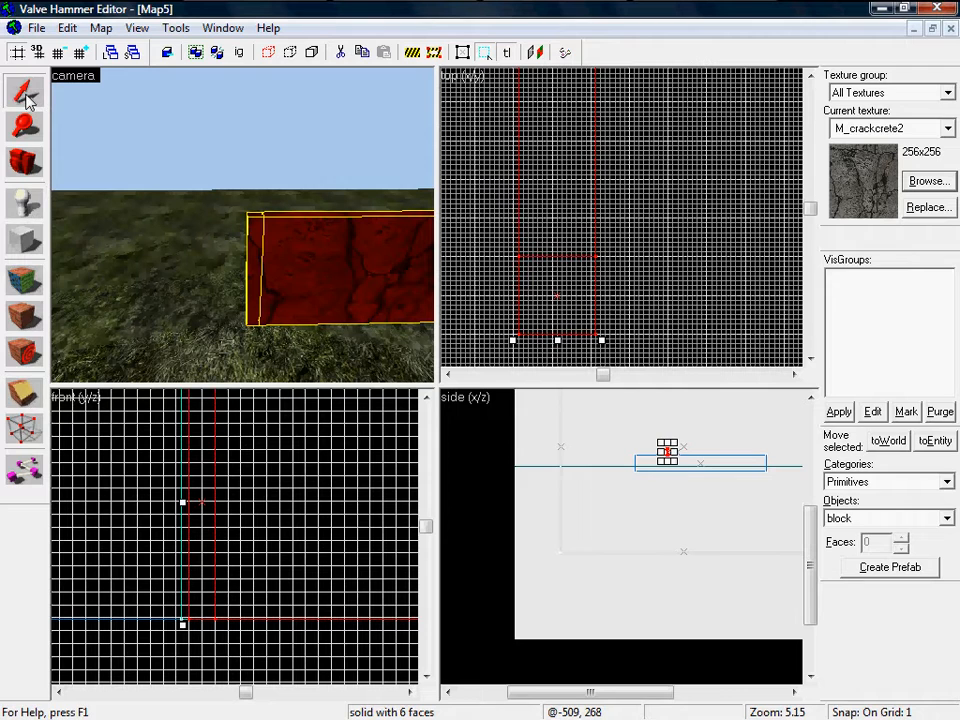
click(255, 268)
scroll(543, 274, down, 7)
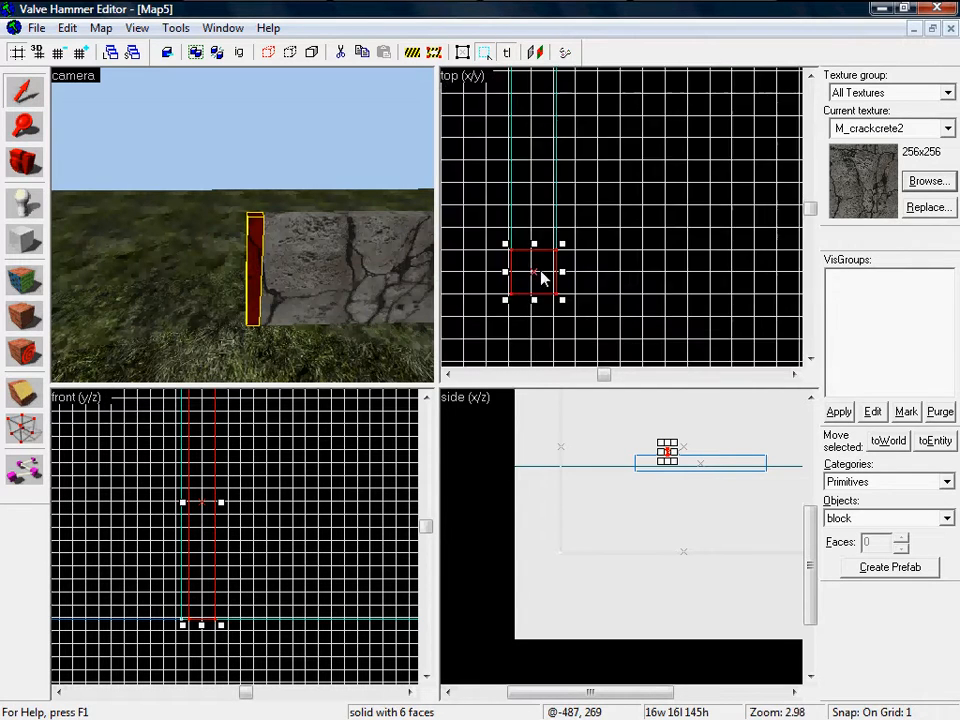
scroll(546, 277, up, 1)
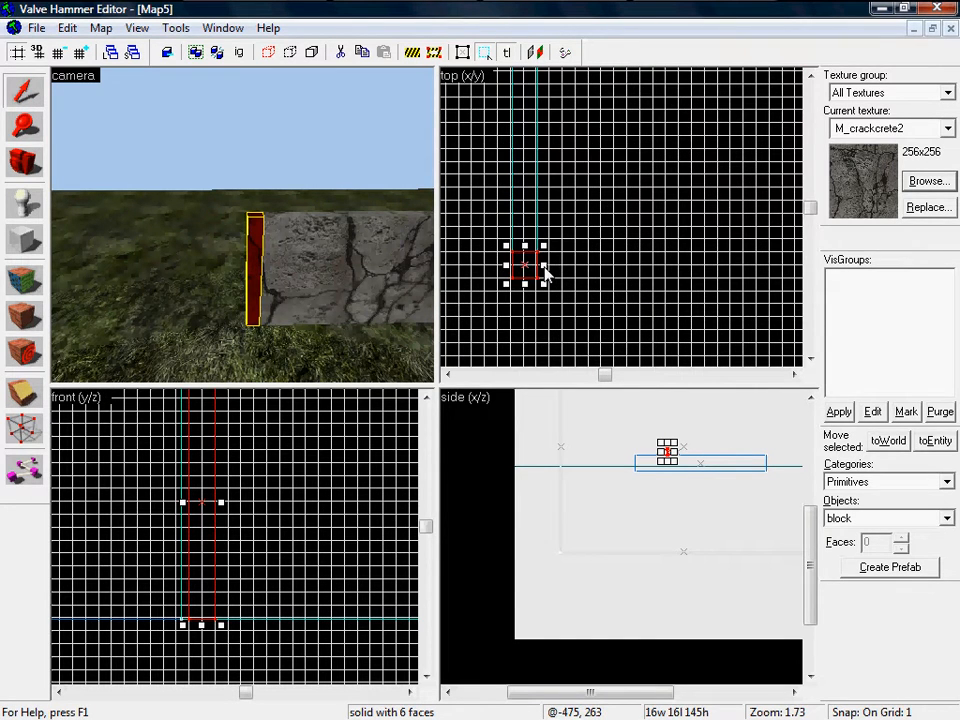
scroll(548, 267, down, 6)
mouse_move(548, 267)
mouse_down()
mouse_move(744, 279)
mouse_move(689, 226)
mouse_up()
scroll(735, 275, up, 7)
scroll(726, 272, up, 4)
scroll(328, 284, down, 5)
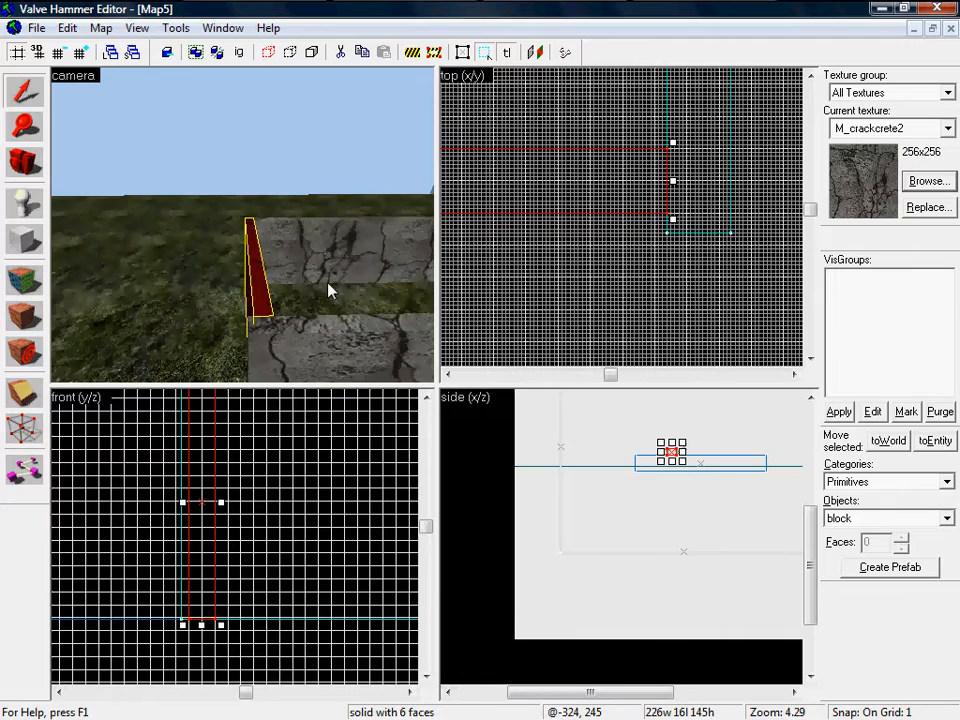
Step: Fly the 3D camera into the enclosure to inspect the new red end wall
key(z)
key(w)
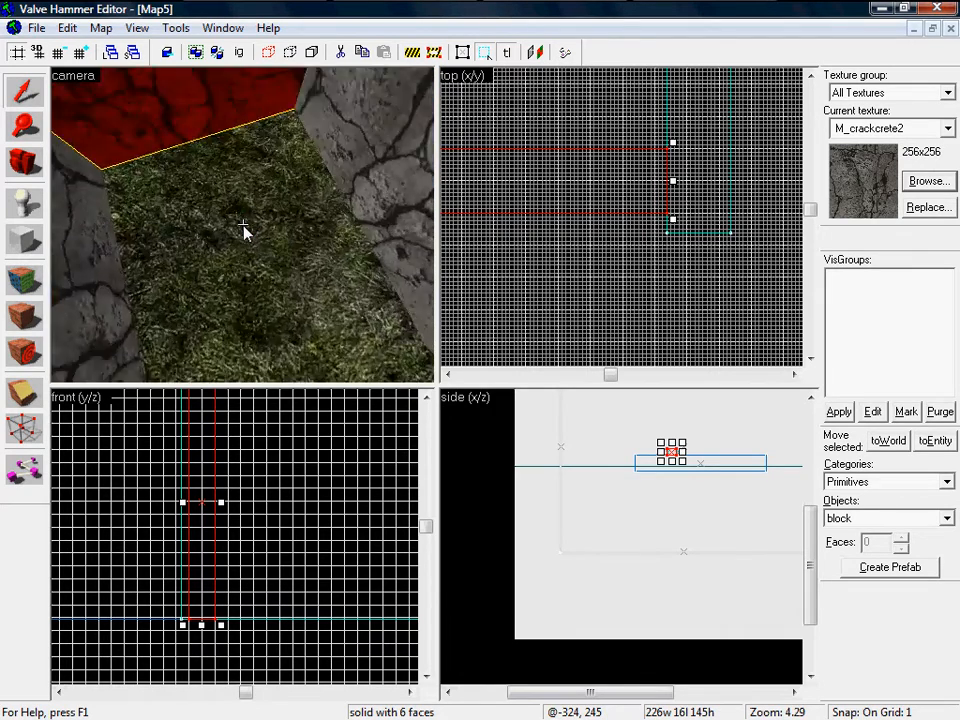
key(s)
key(z)
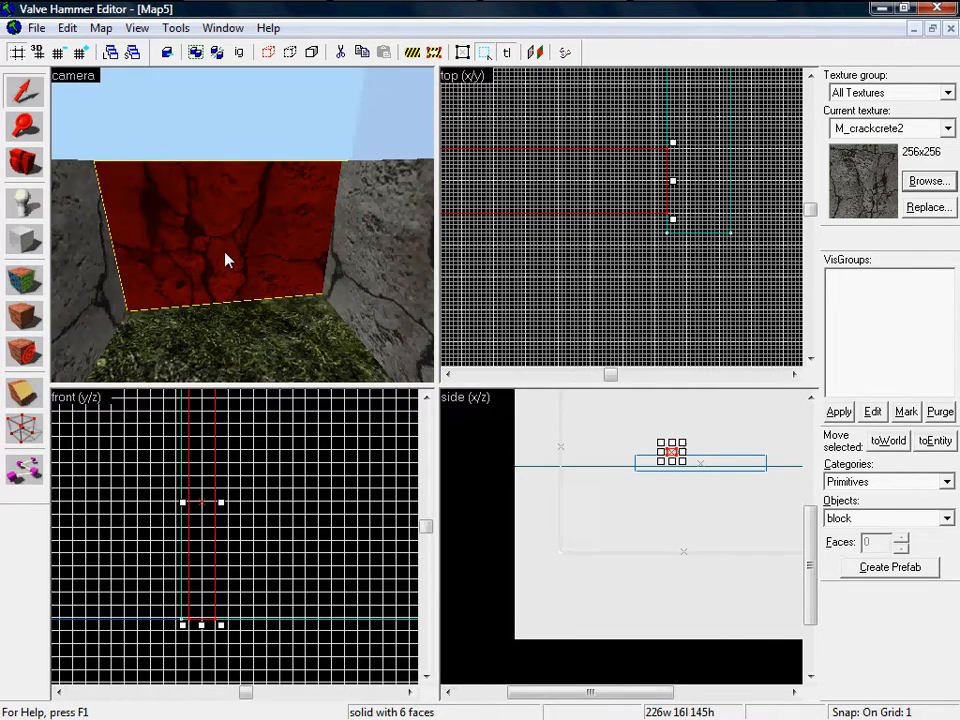
scroll(638, 265, down, 8)
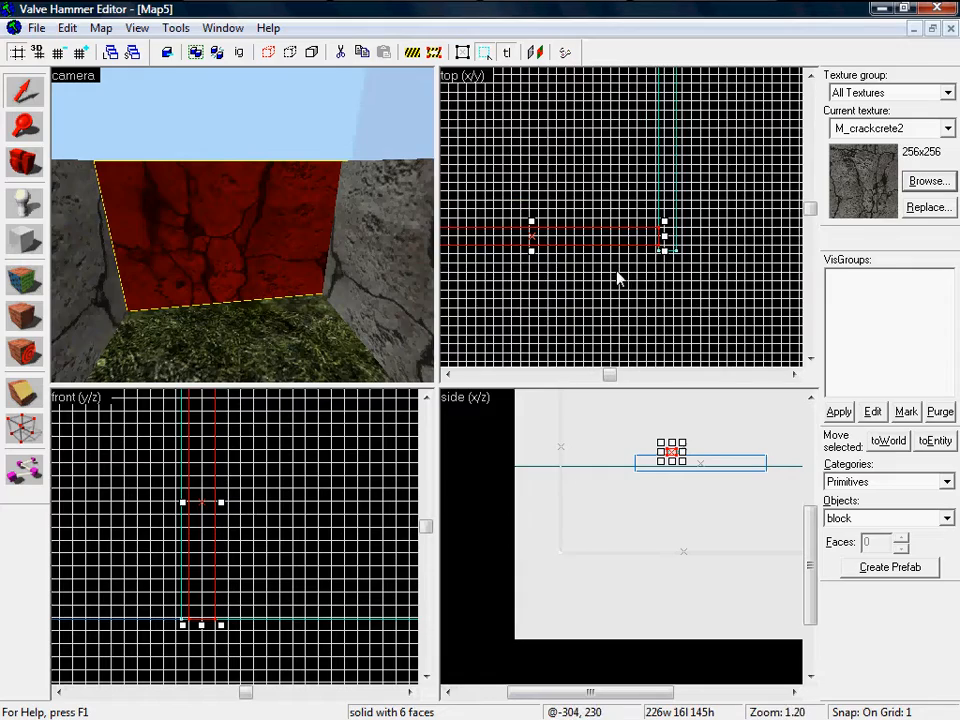
scroll(540, 261, up, 7)
click(17, 399)
scroll(534, 199, up, 3)
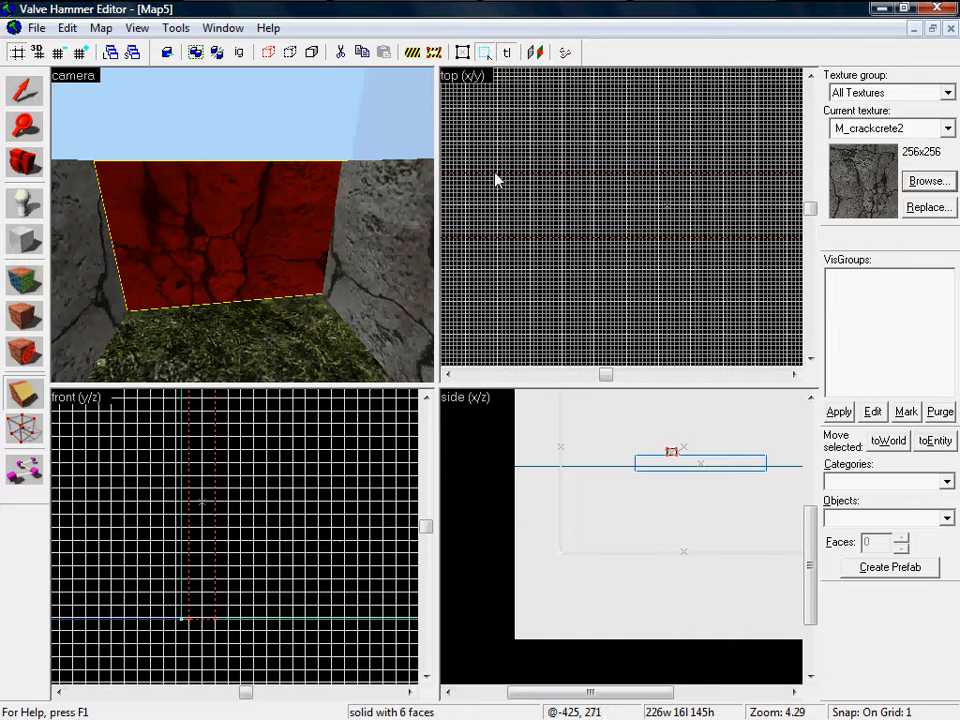
Step: Split the end wall with two cuts and select the 105-unit-wide middle section
drag(498, 176, 497, 237)
scroll(556, 214, down, 9)
scroll(591, 208, up, 6)
drag(660, 169, 660, 186)
key(Return)
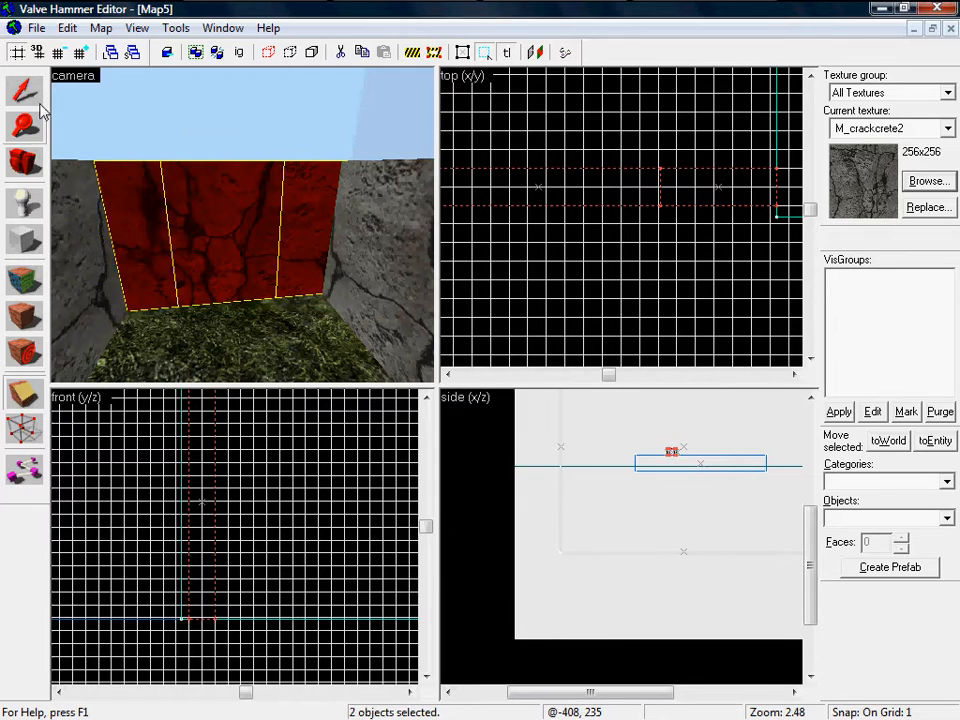
click(34, 94)
click(215, 270)
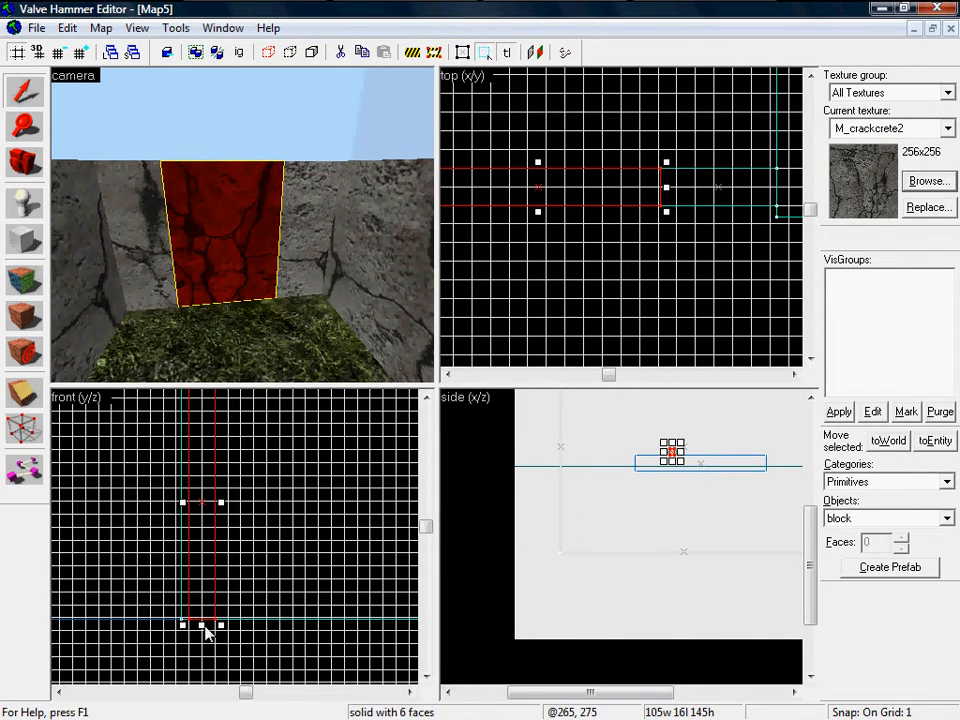
Step: Raise the middle section's bottom to leave a 105×16×47 lintel over a doorway
drag(207, 632, 216, 462)
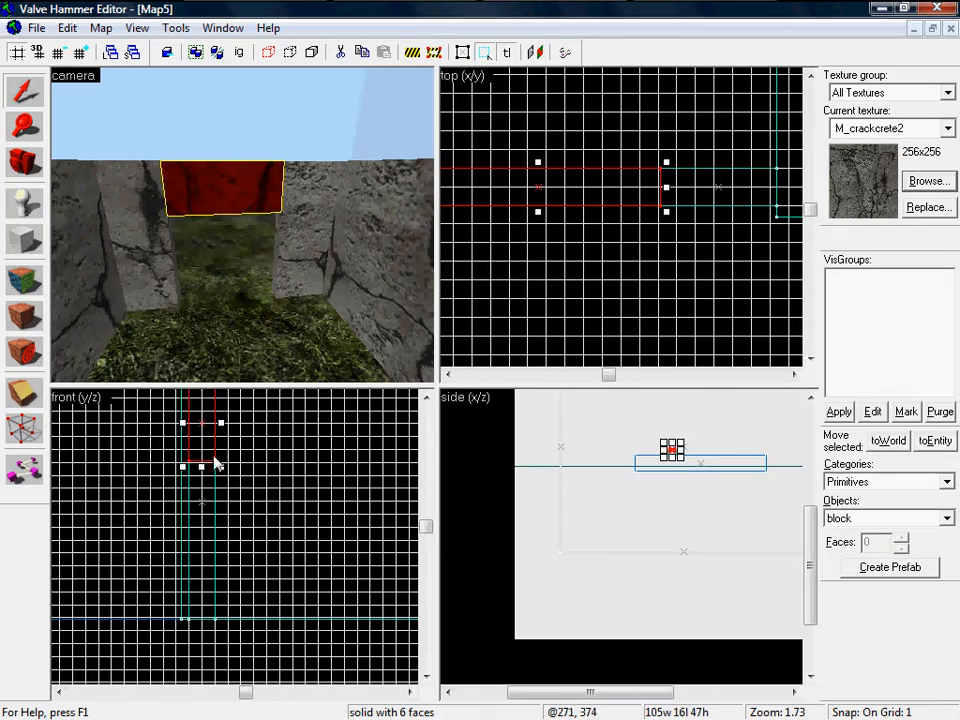
key(z)
key(w)
key(s)
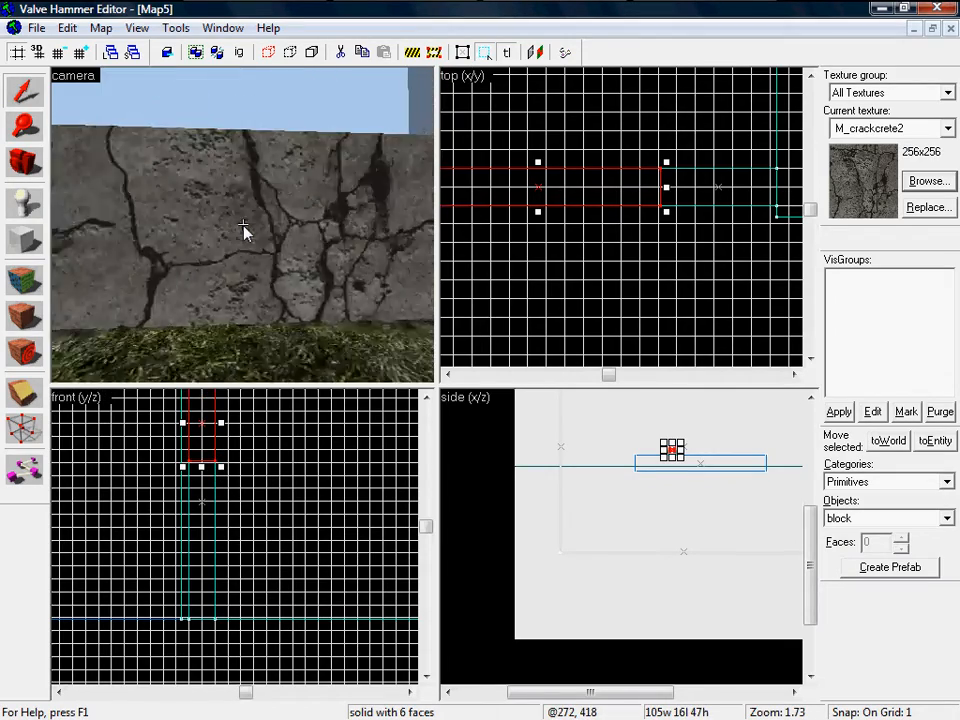
Step: Fly the camera under the lintel and back out to view the whole enclosure
key(w)
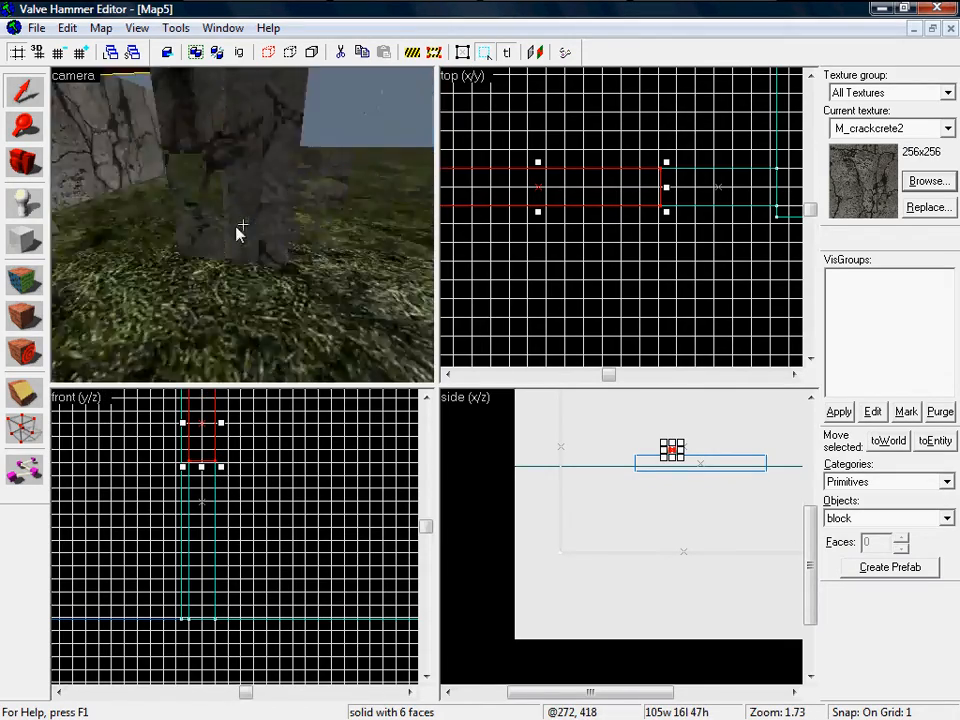
key(s)
key(w)
key(s)
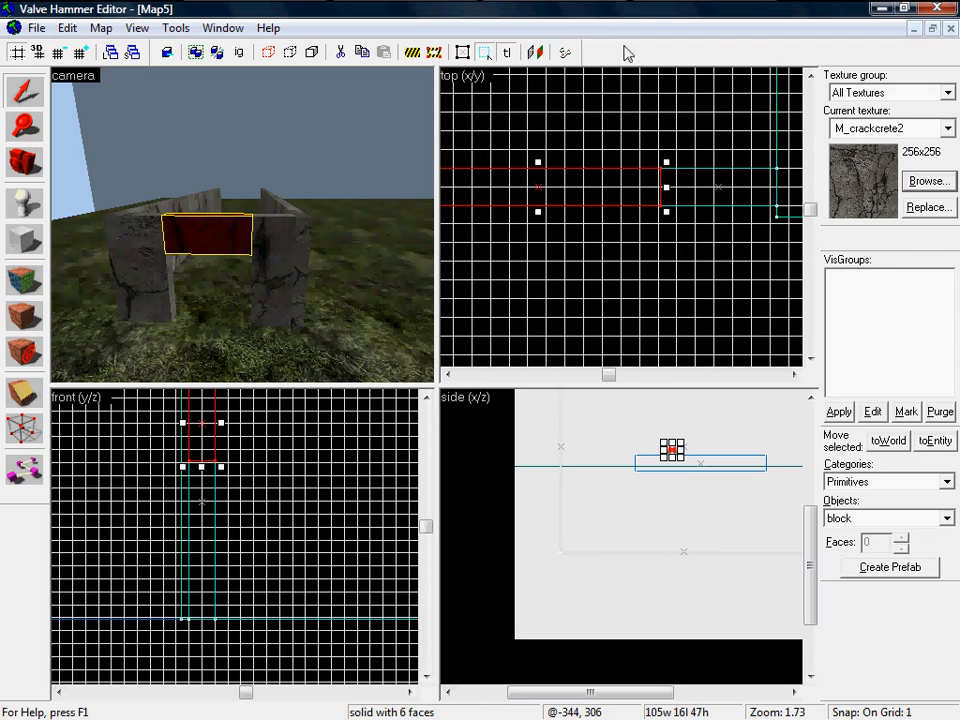
mouse_move(769, 3)
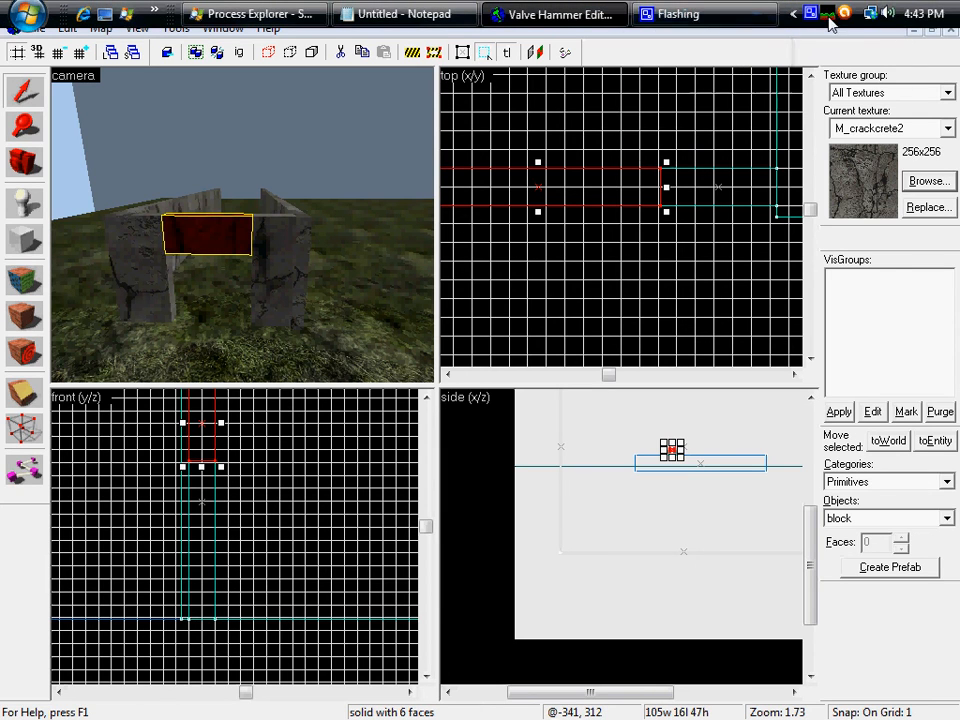